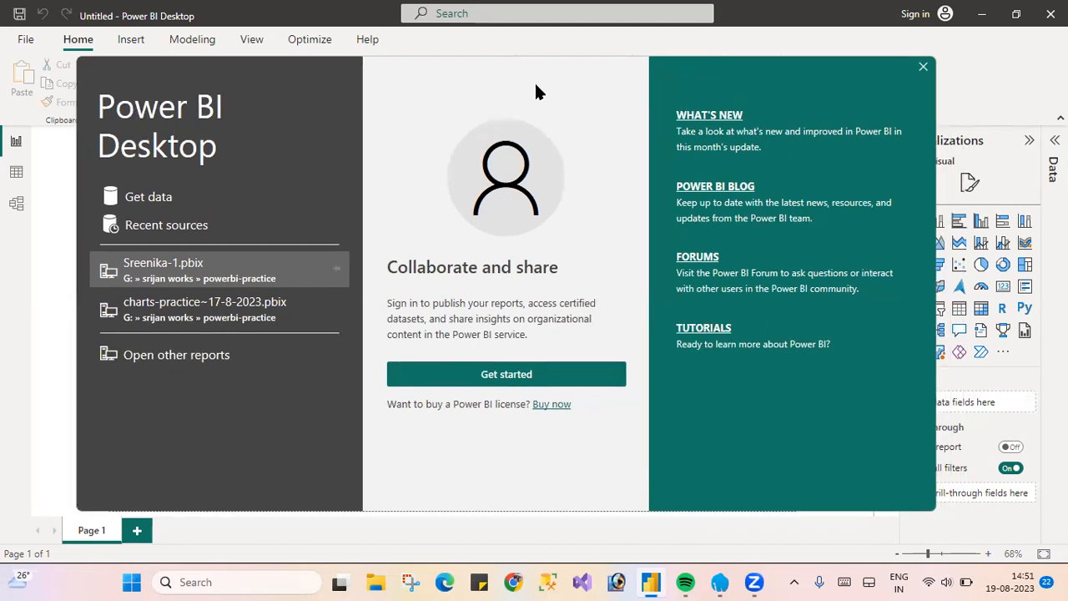
Dismiss the start screen and add an empty Card visual in the middle of the report page
click(924, 69)
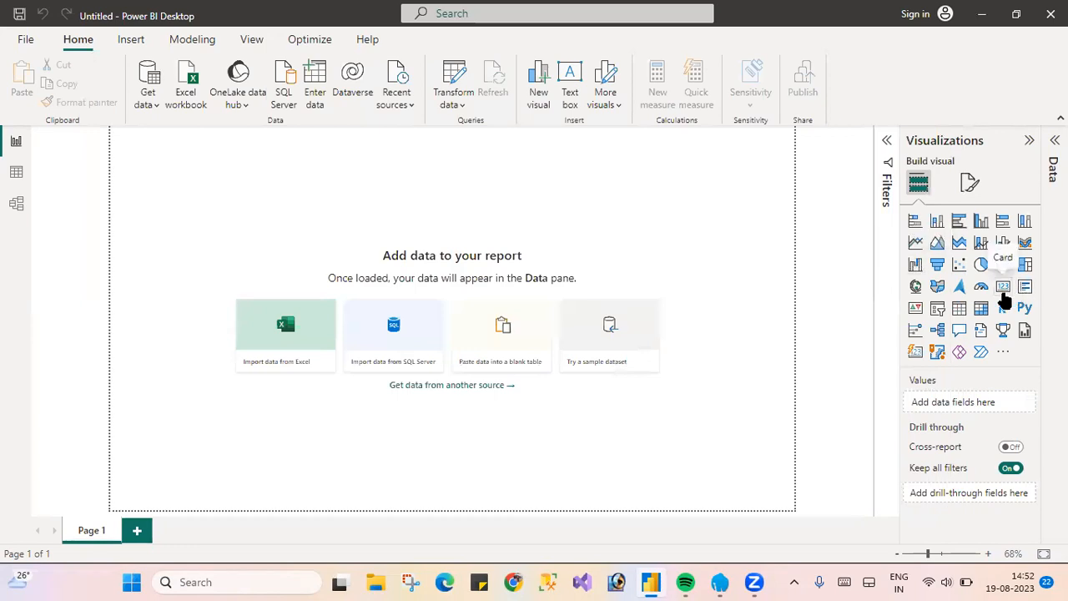
click(1004, 292)
drag(185, 226, 294, 259)
drag(335, 312, 449, 347)
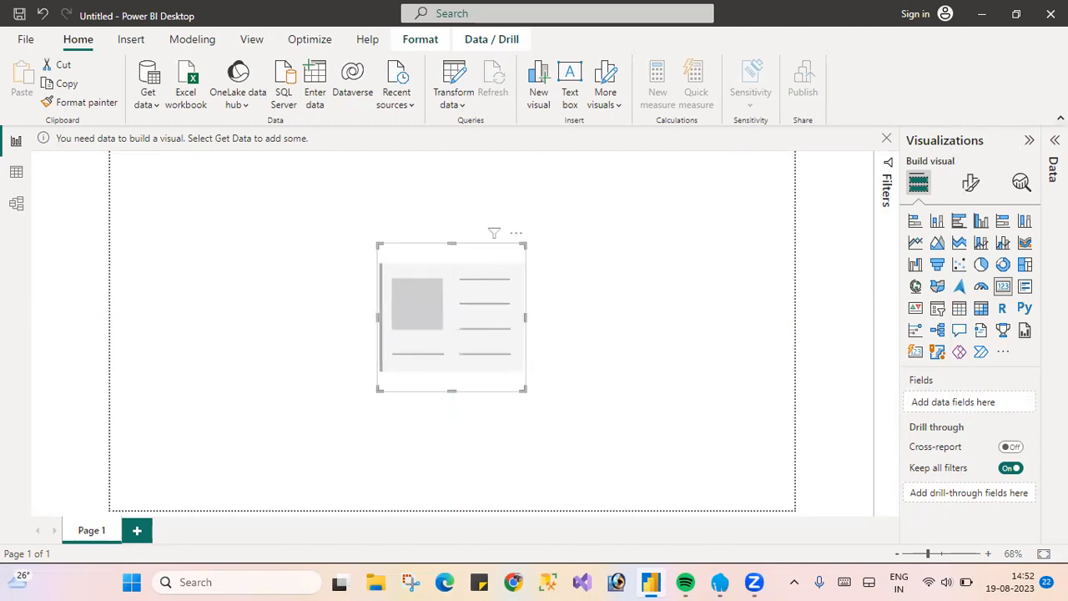
Open the Power Query Editor and connect to the Excel workbook Adv Works RetailData.xlsx as a new source
click(1053, 329)
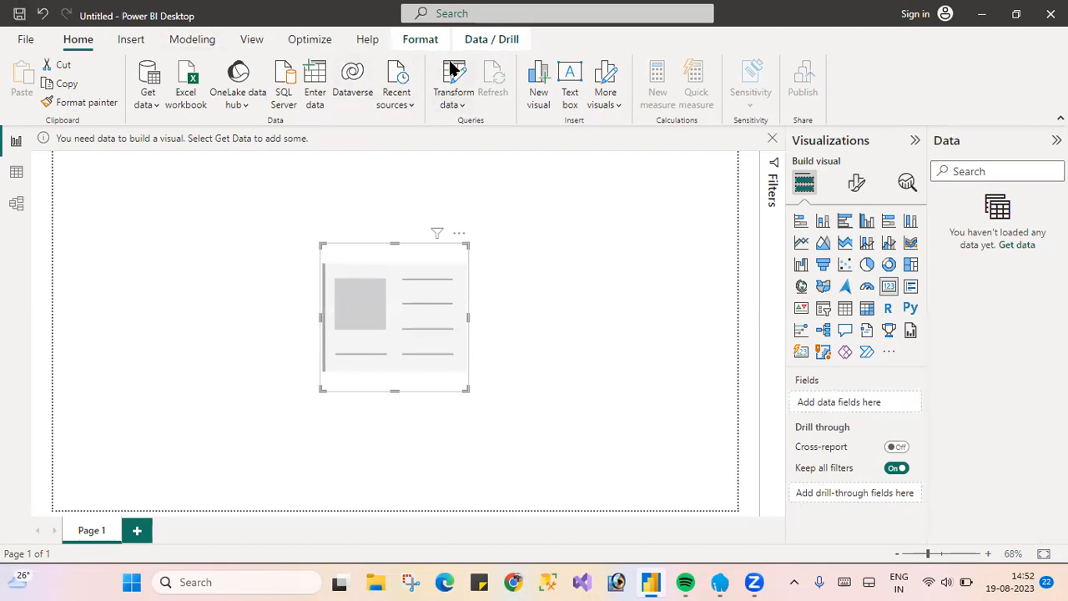
click(452, 72)
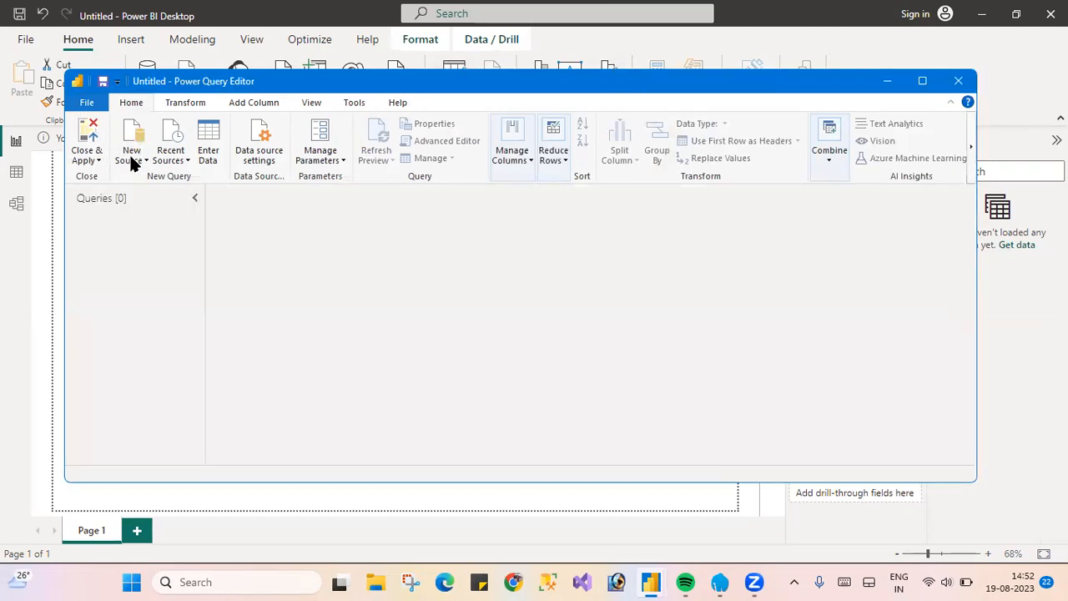
click(131, 164)
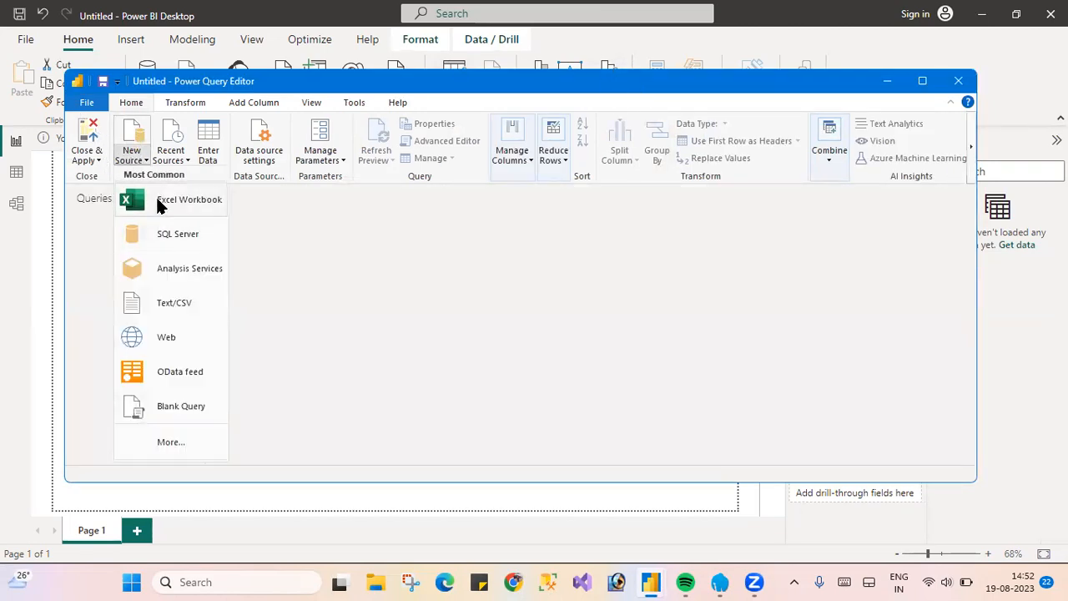
click(155, 201)
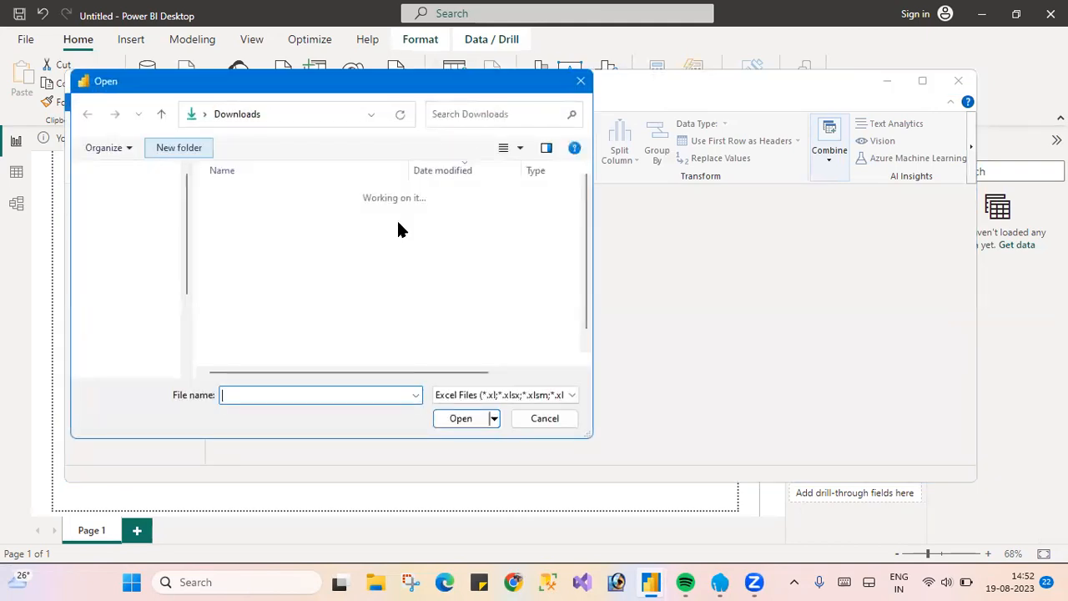
double_click(256, 215)
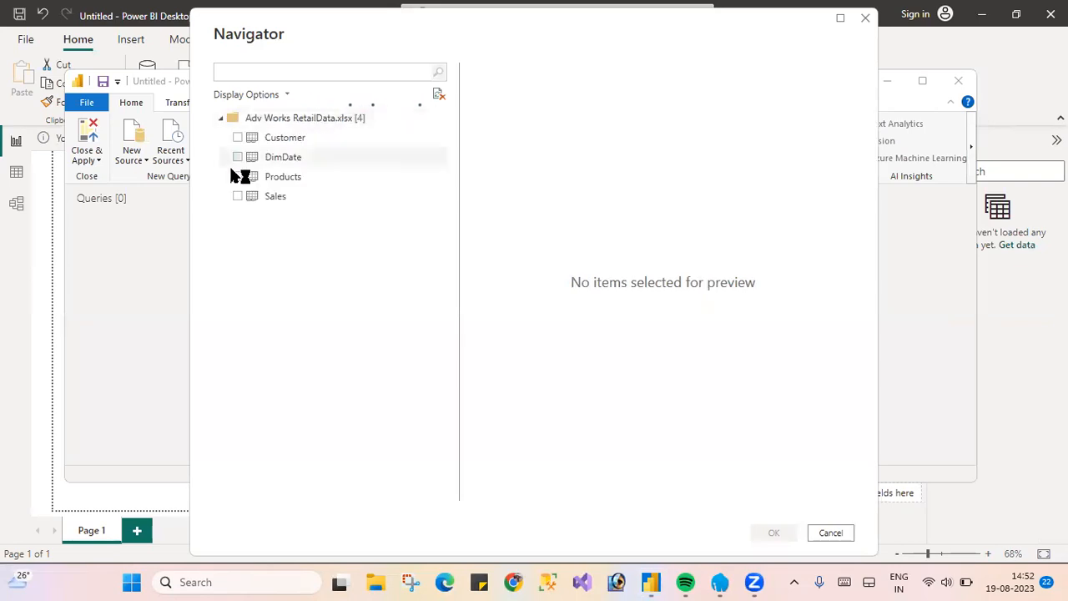
Select the Sales, Products and Customer tables of the workbook and import them as queries
click(238, 196)
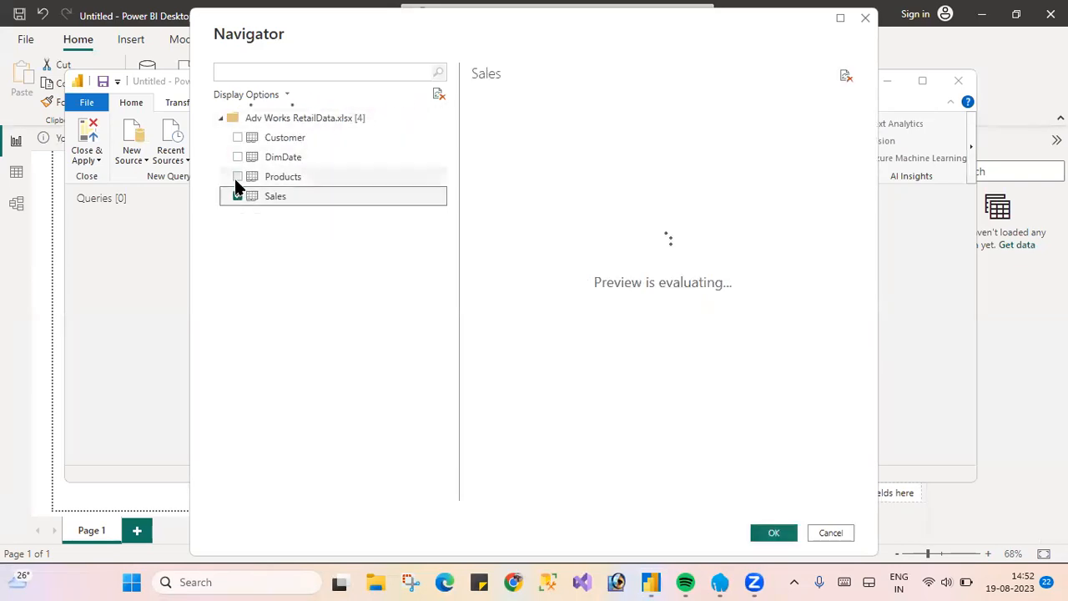
click(238, 137)
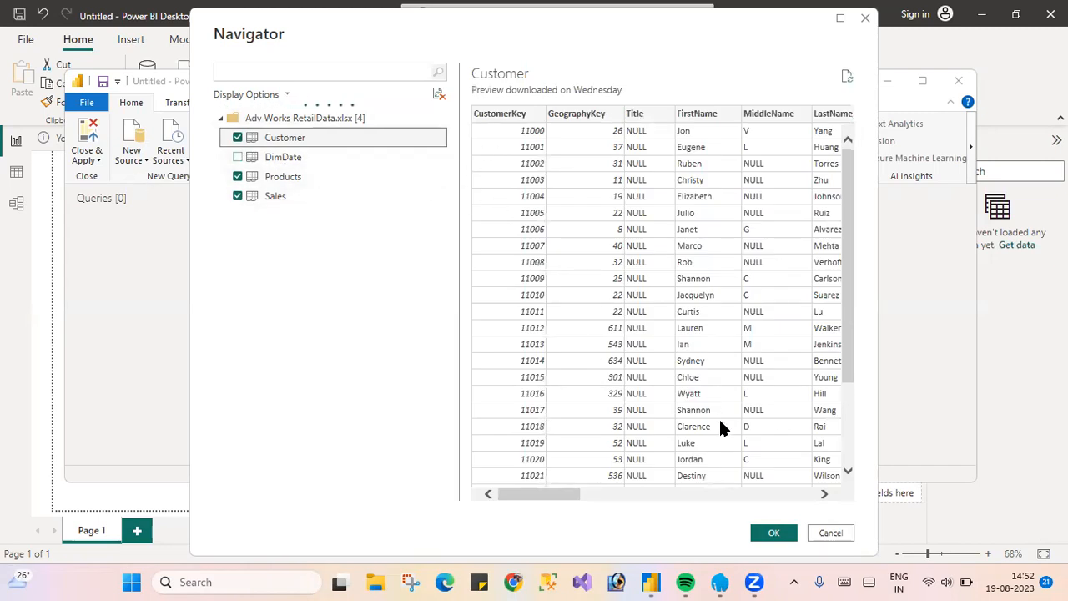
drag(685, 21, 693, 13)
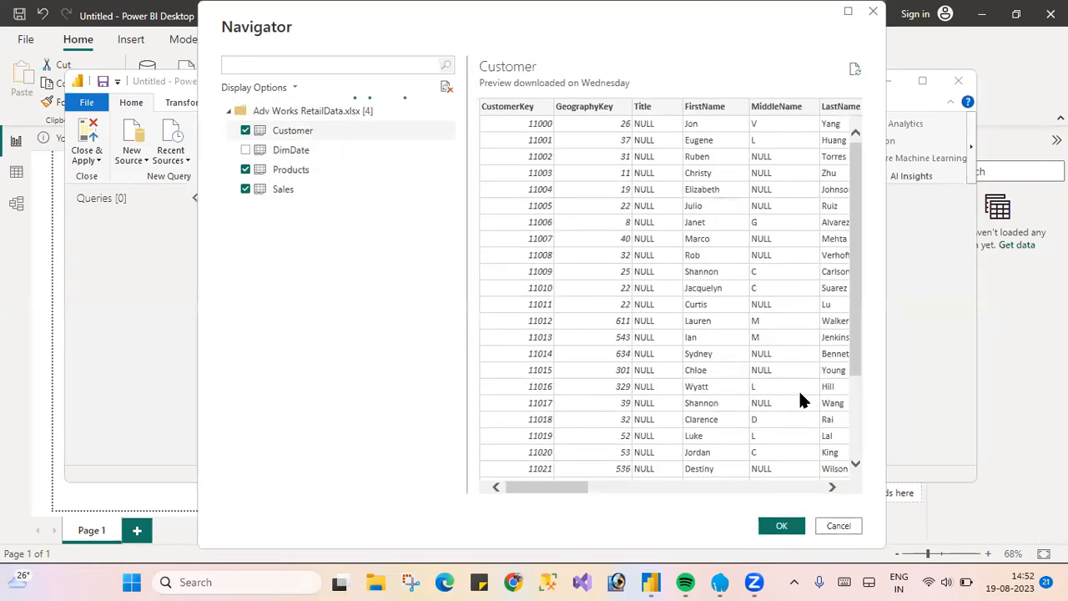
click(784, 523)
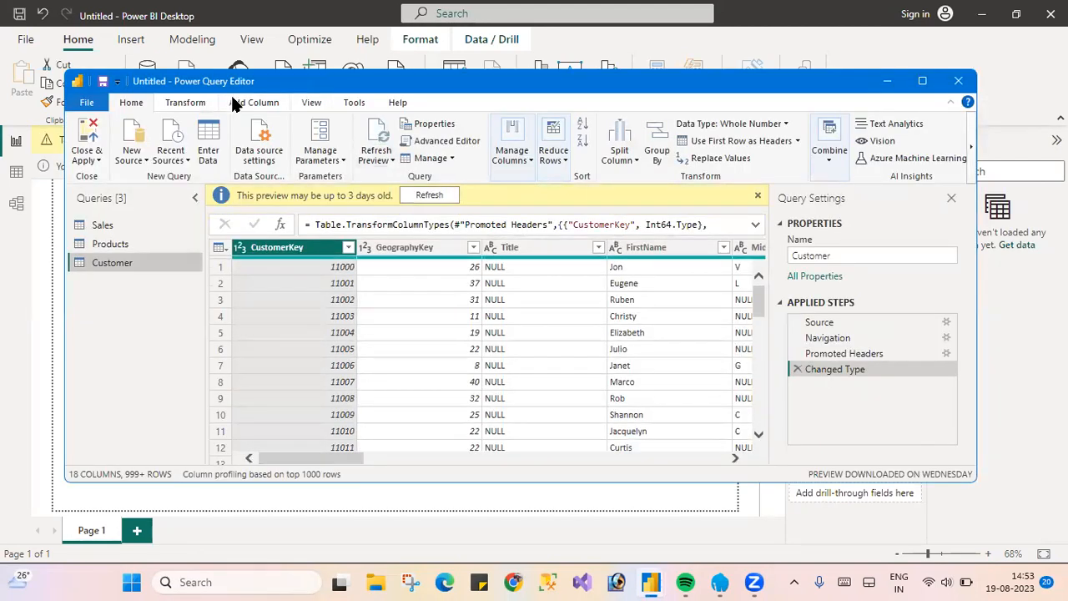
Close the Power Query Editor and apply the three queries so their data loads into the report
click(83, 144)
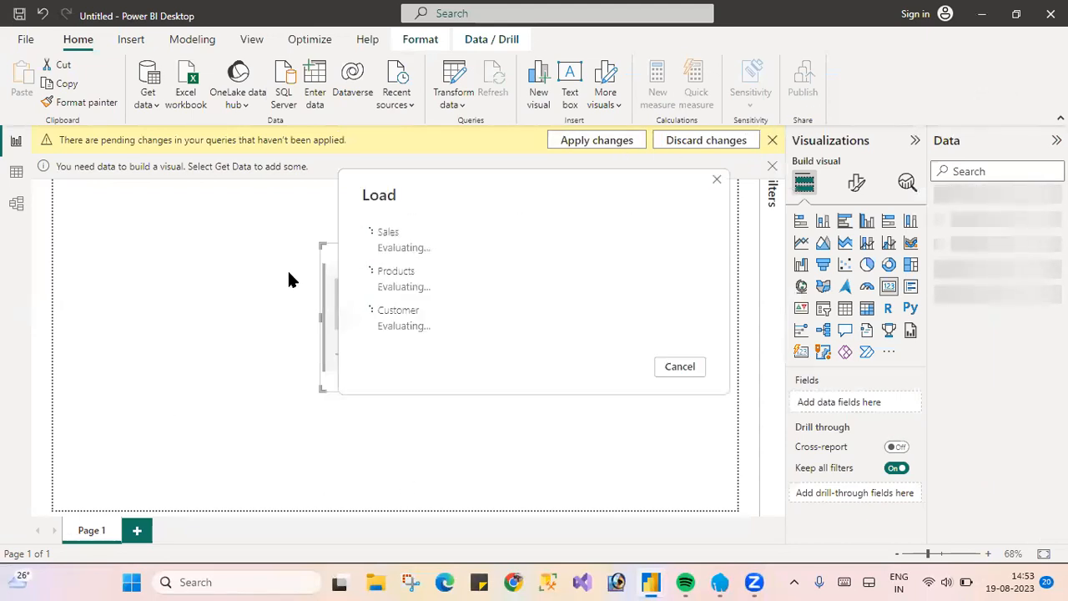
drag(515, 232, 431, 259)
click(469, 223)
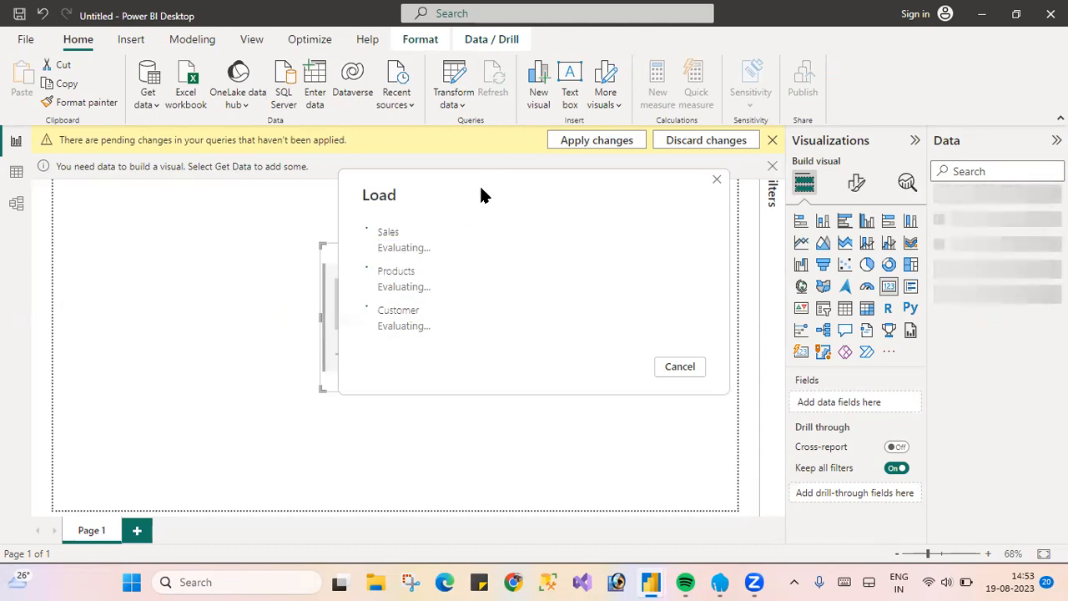
drag(481, 194, 386, 222)
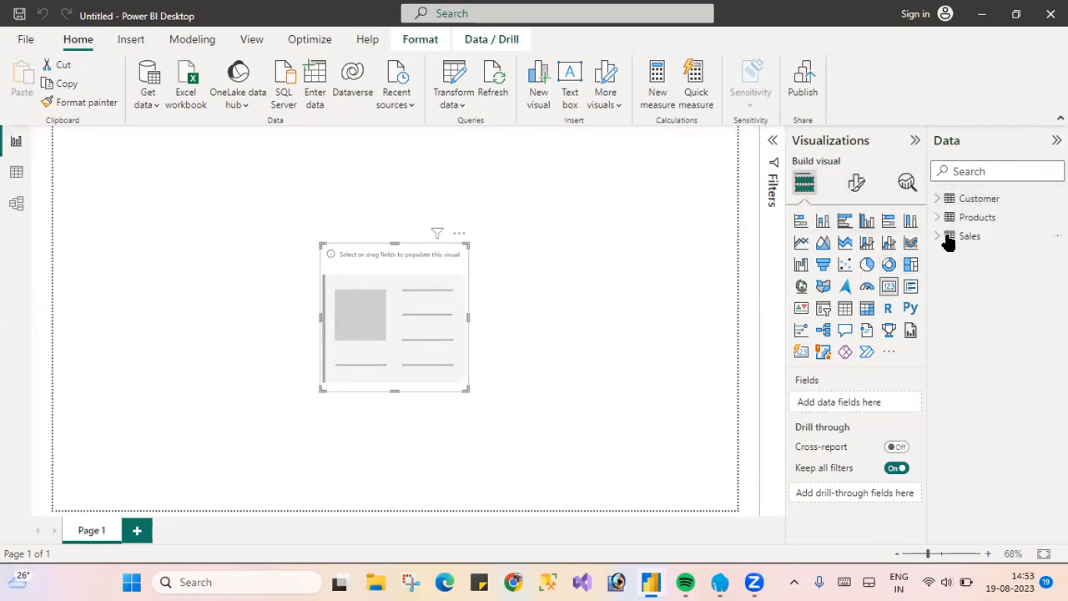
Populate the empty card with the Profit field from the Sales table
click(945, 240)
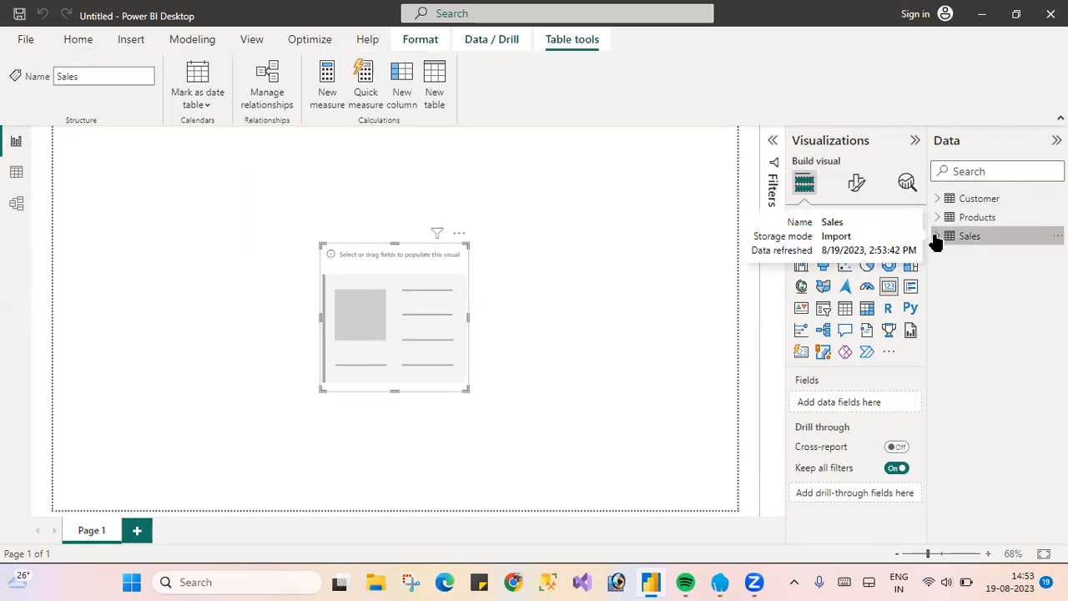
click(937, 238)
scroll(952, 357, down, 3)
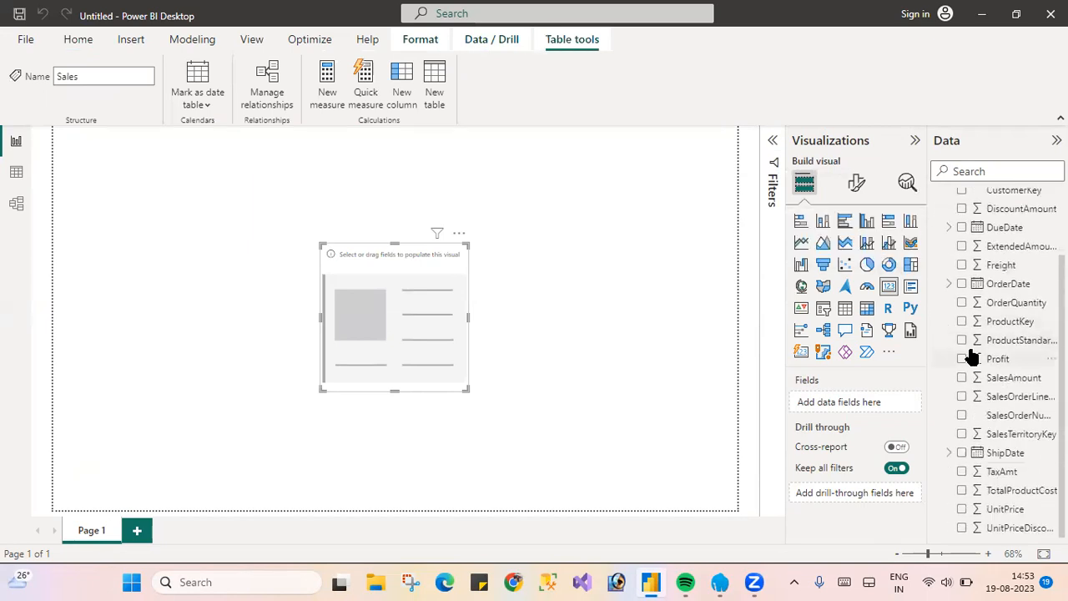
click(962, 359)
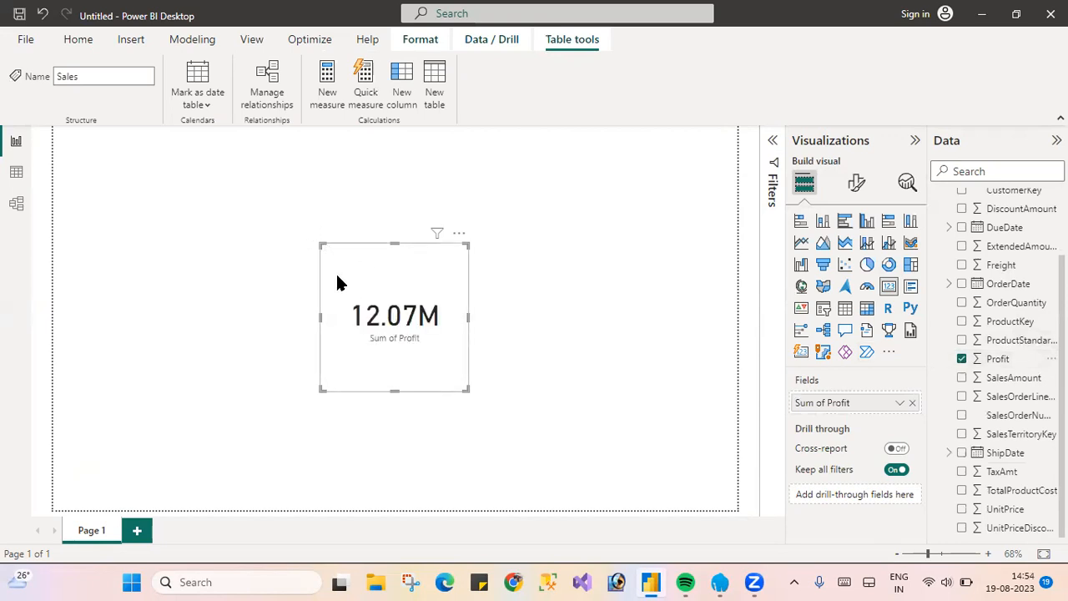
mouse_move(384, 331)
mouse_down()
mouse_move(408, 329)
mouse_move(381, 329)
mouse_up()
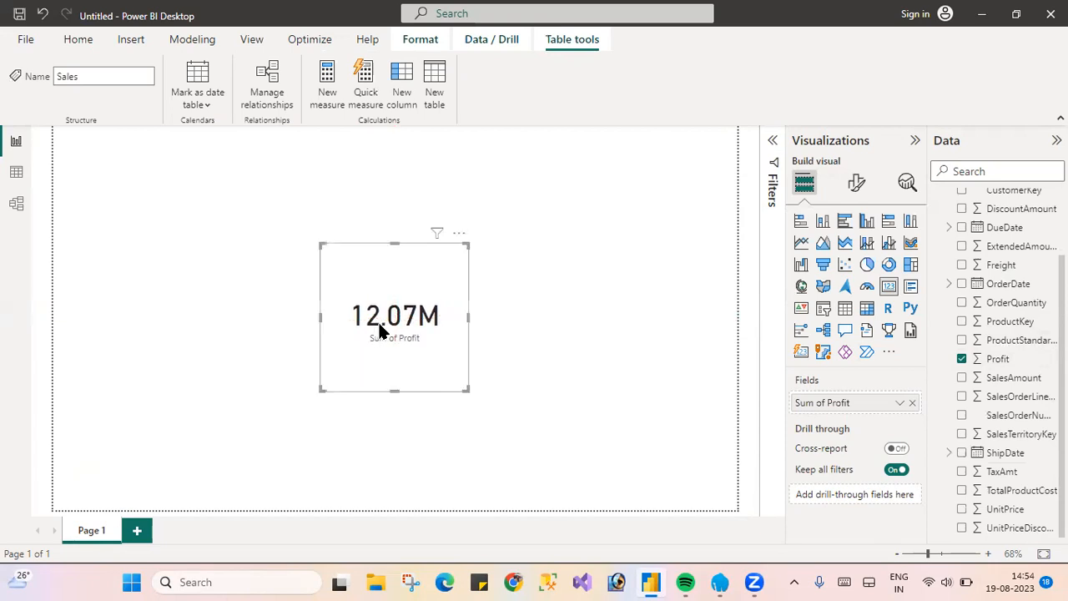
Open the general formatting of the Profit card and expand its effects settings
click(857, 184)
click(805, 191)
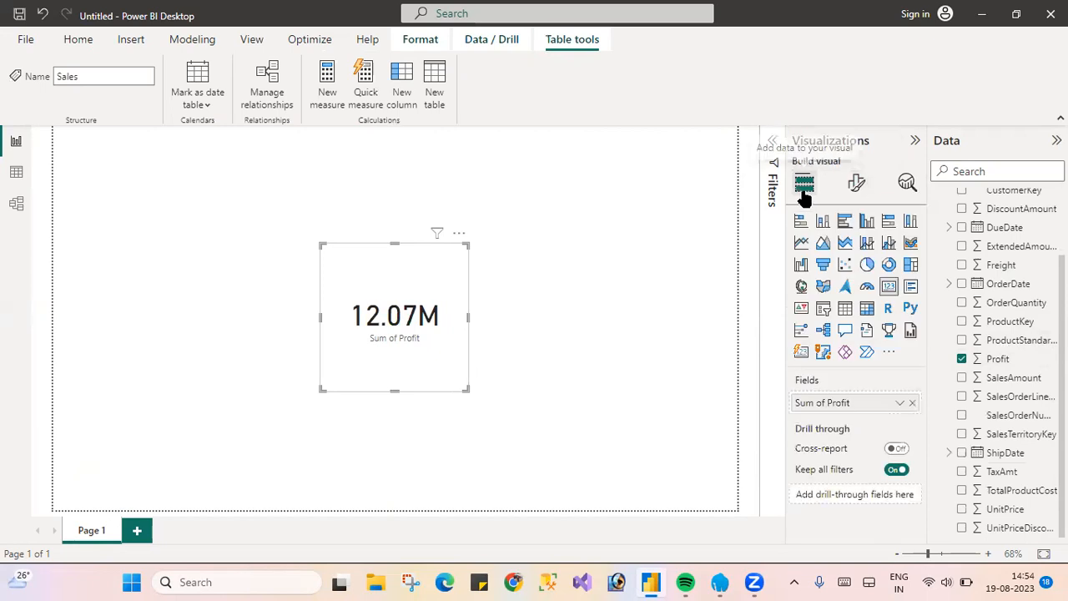
click(859, 185)
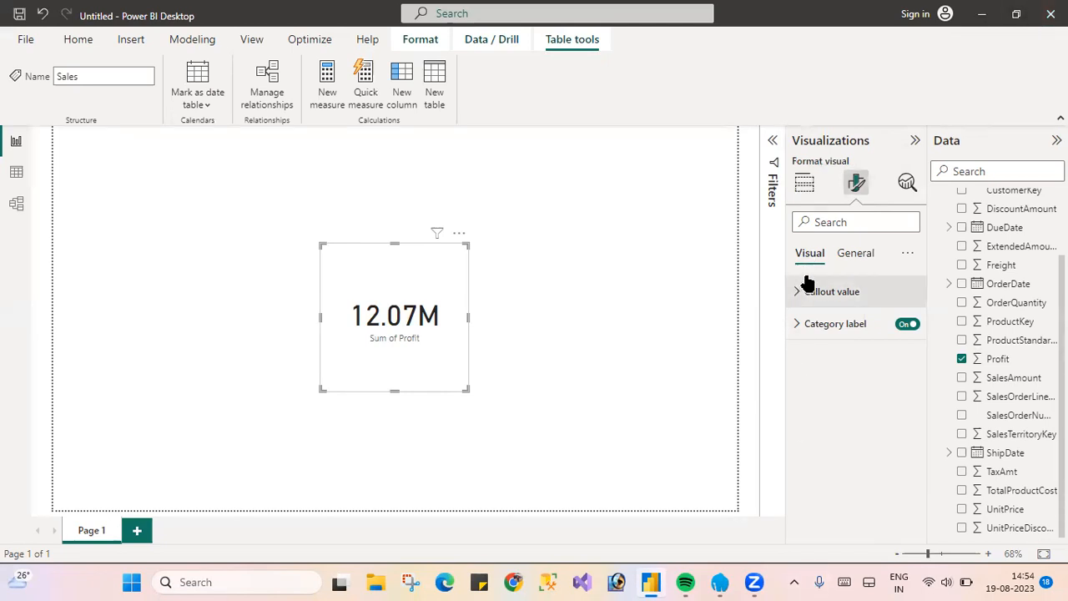
click(849, 254)
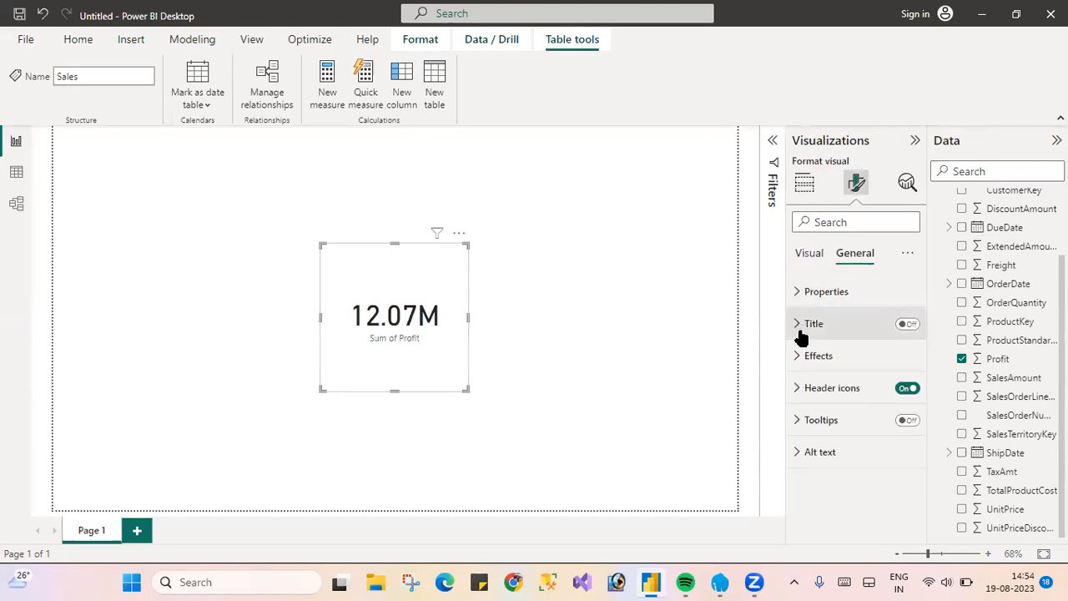
click(800, 359)
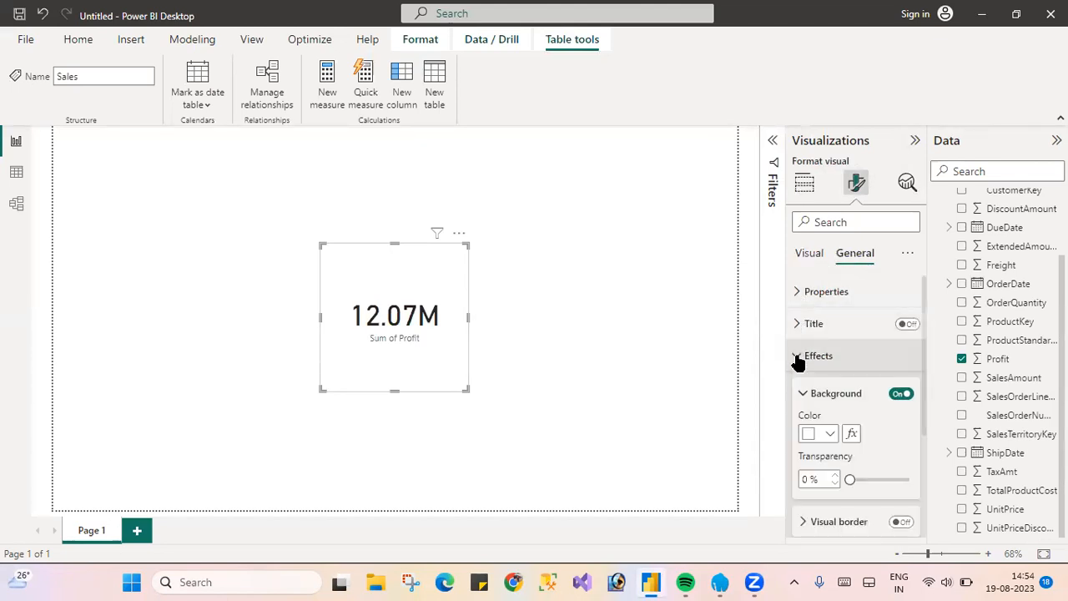
Try a dark blue and a black background color on the Profit card
click(829, 434)
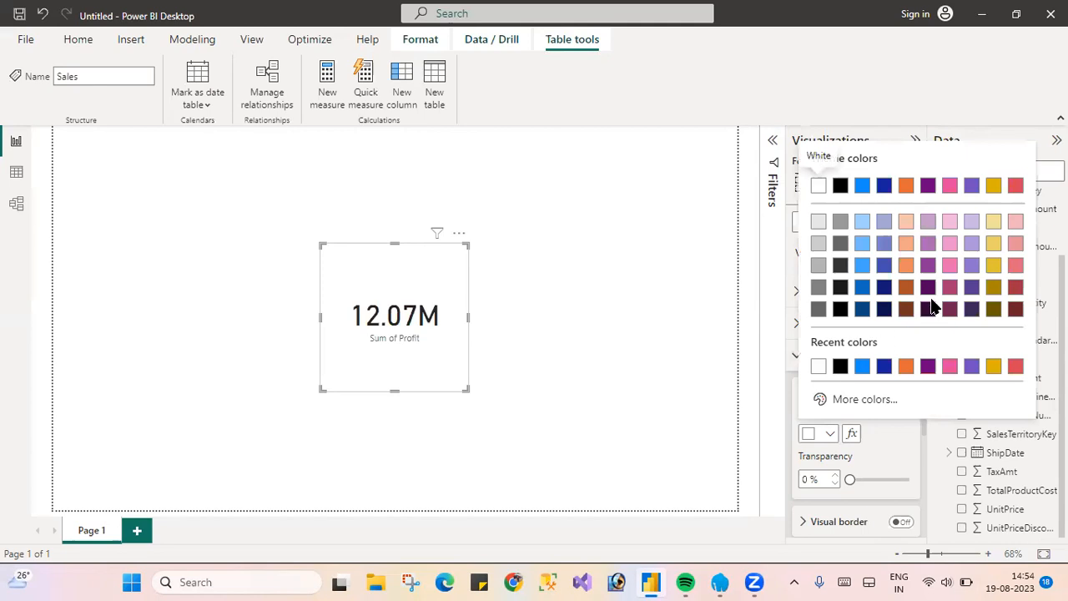
click(862, 288)
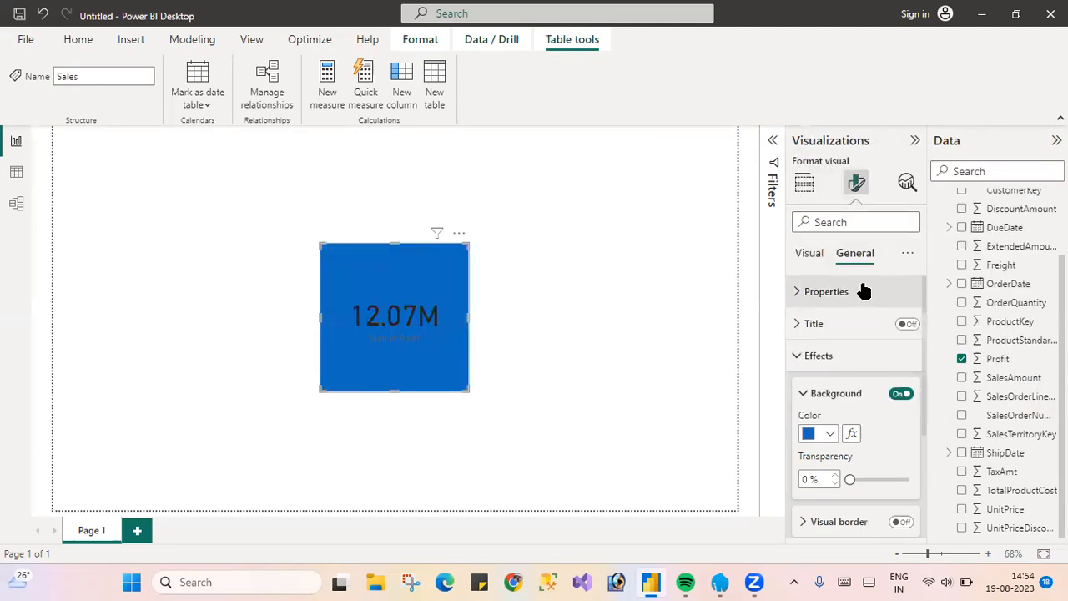
click(831, 434)
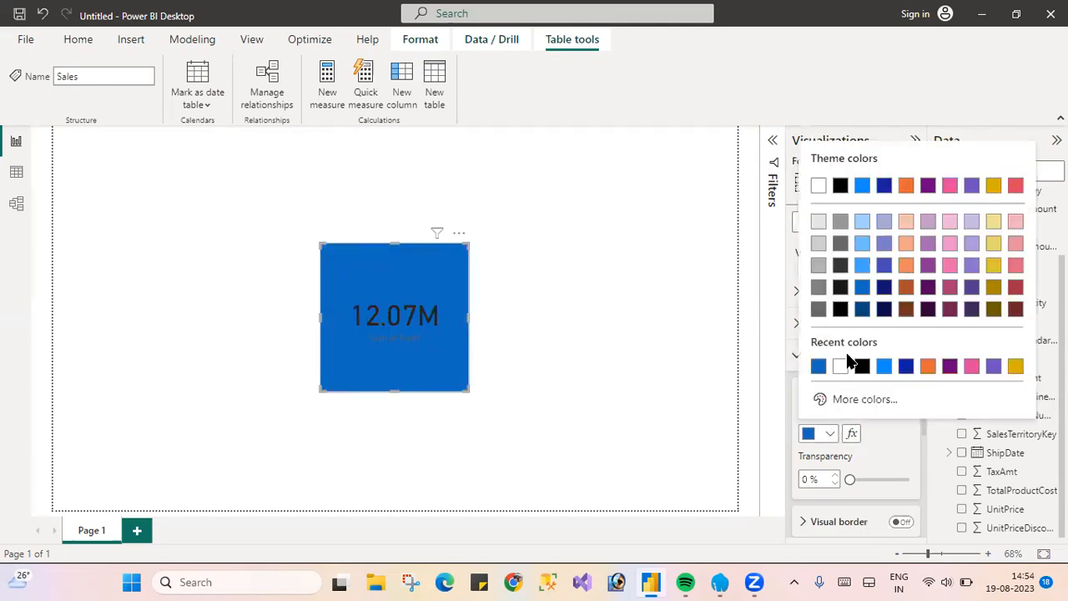
click(862, 366)
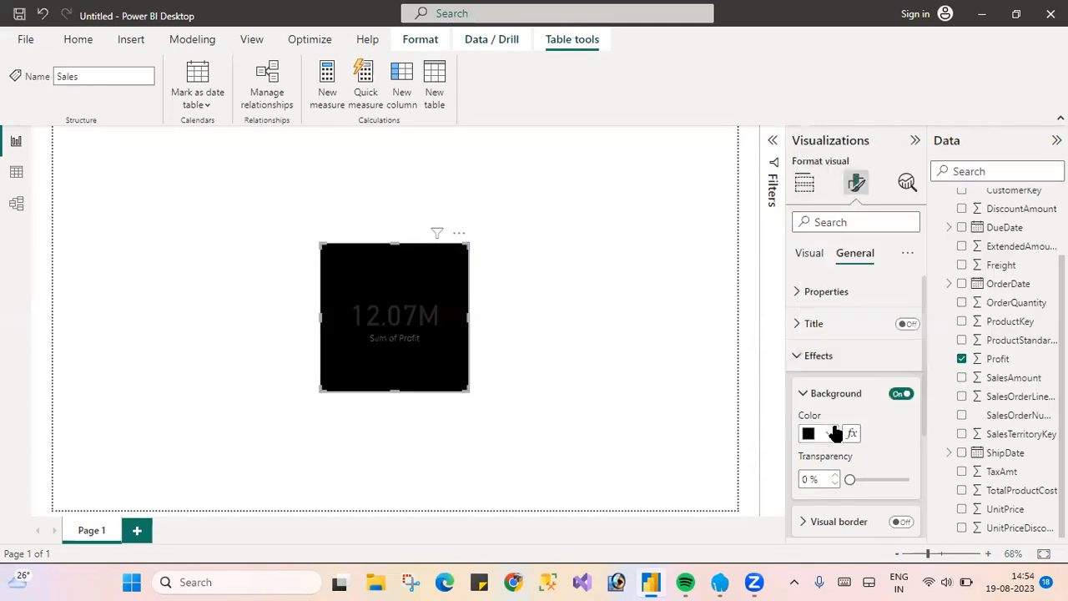
Set the Profit card's background color to the pink swatch #E044A7
click(835, 432)
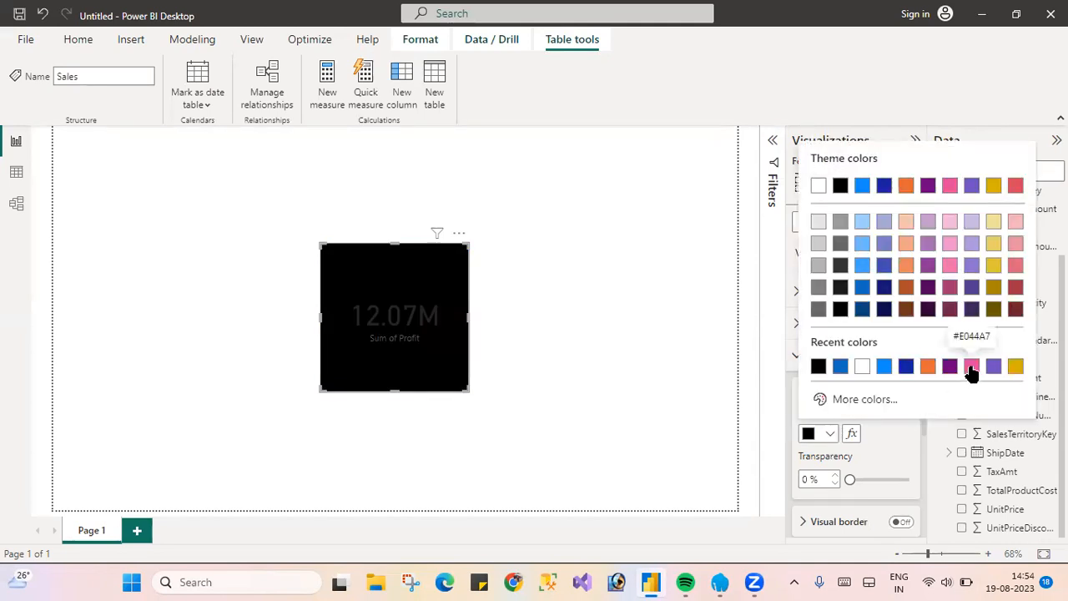
click(971, 368)
click(829, 433)
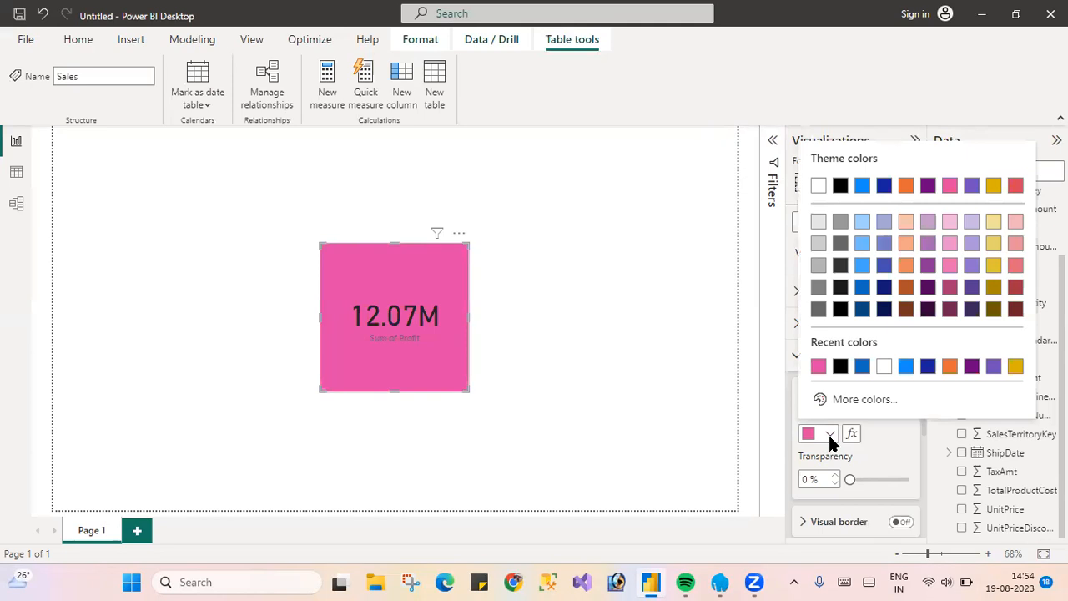
click(864, 451)
scroll(854, 455, down, 3)
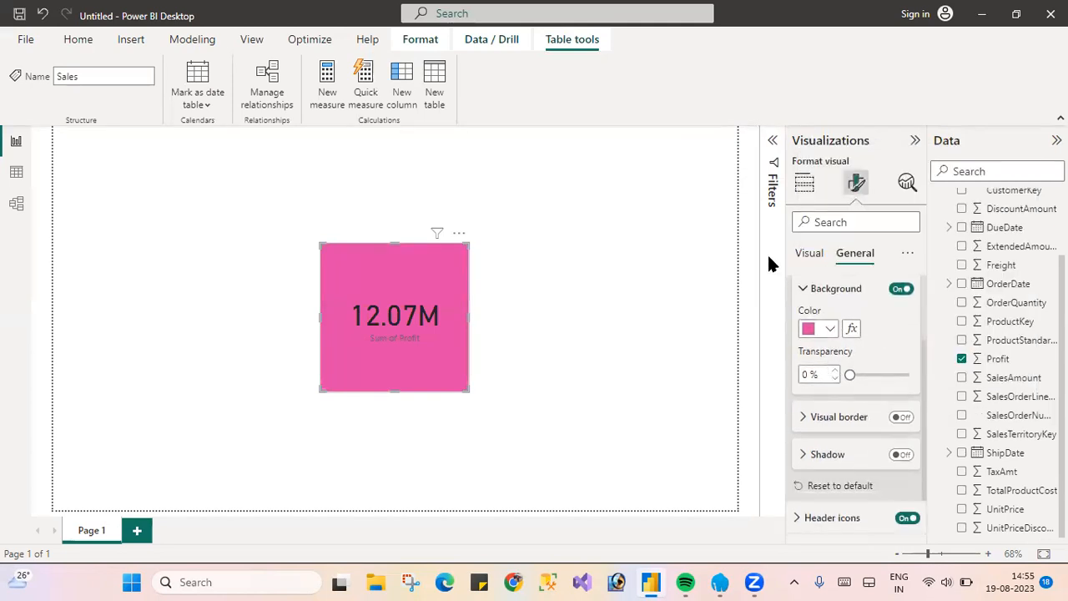
Turn on the Profit card's visual border in black, then deselect the card to check the outline
click(804, 294)
scroll(802, 299, up, 1)
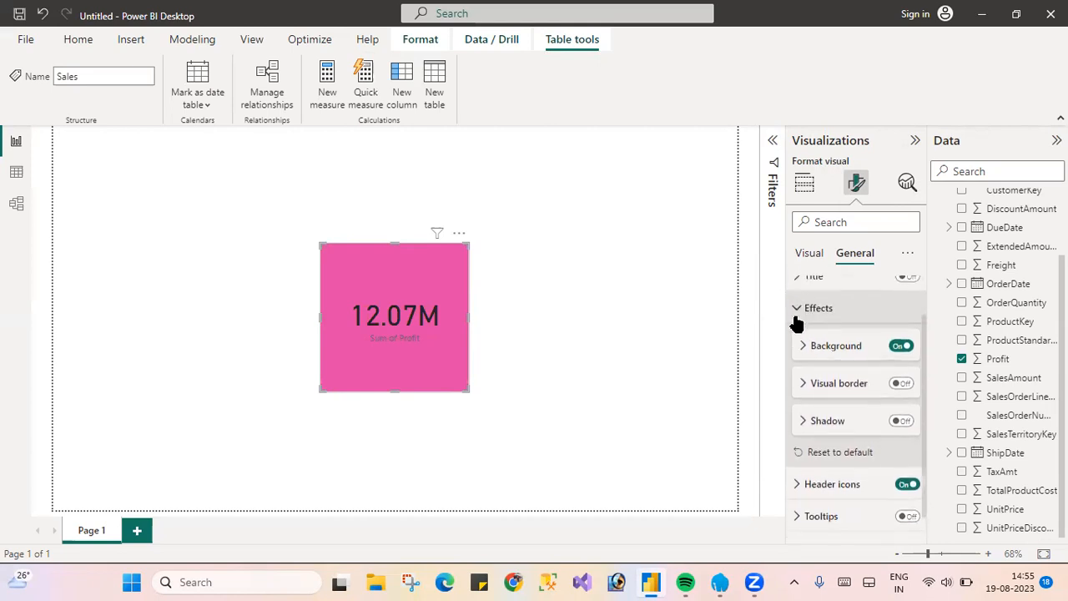
click(803, 389)
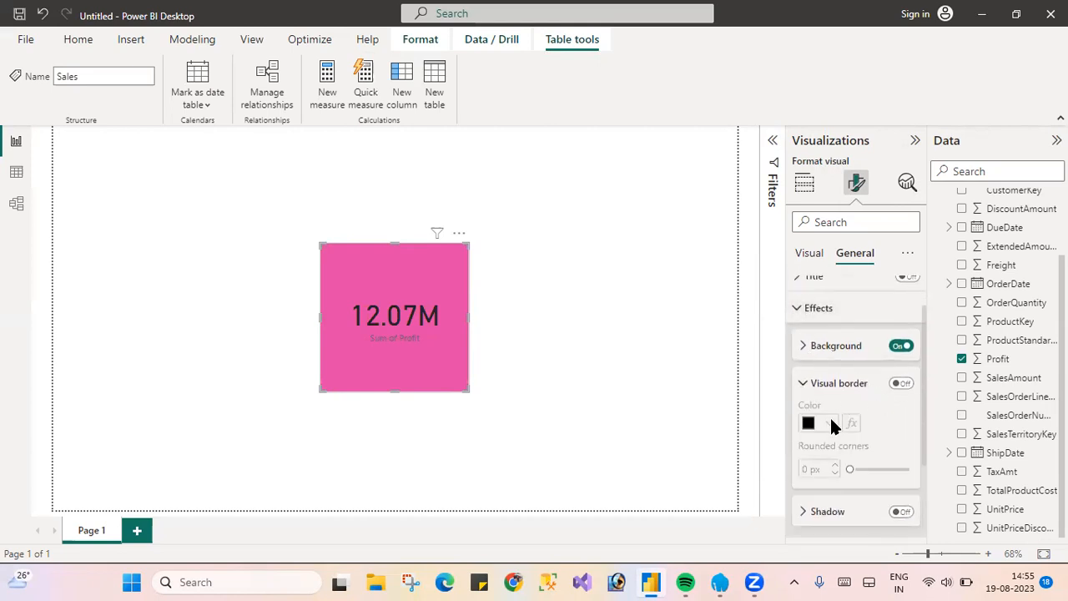
click(899, 384)
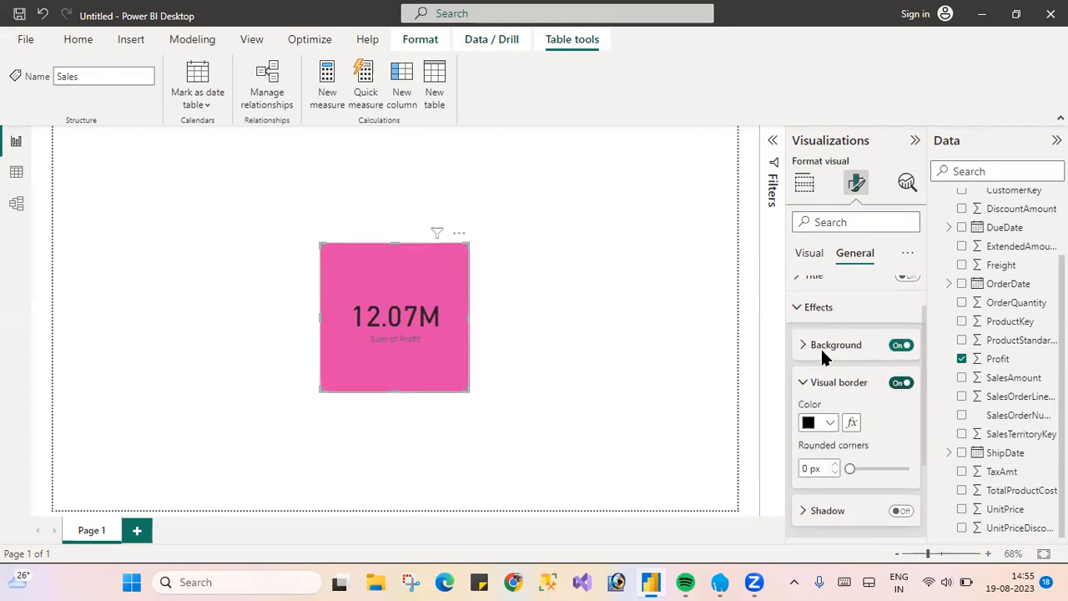
click(508, 292)
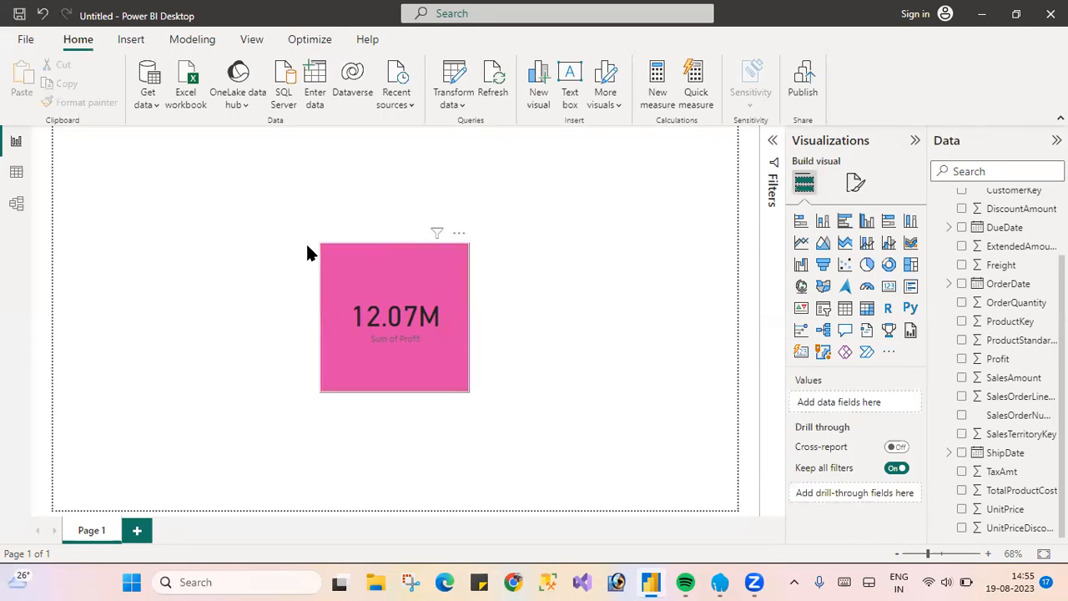
Open the conditional formatting settings for the Profit card's background color, then close them without changing anything
click(853, 182)
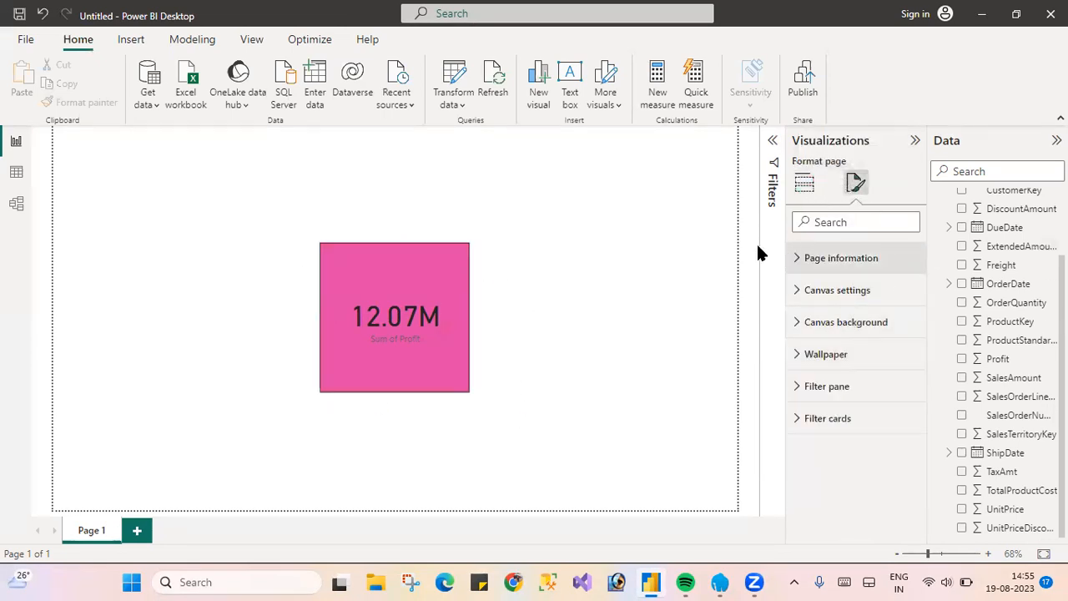
click(330, 314)
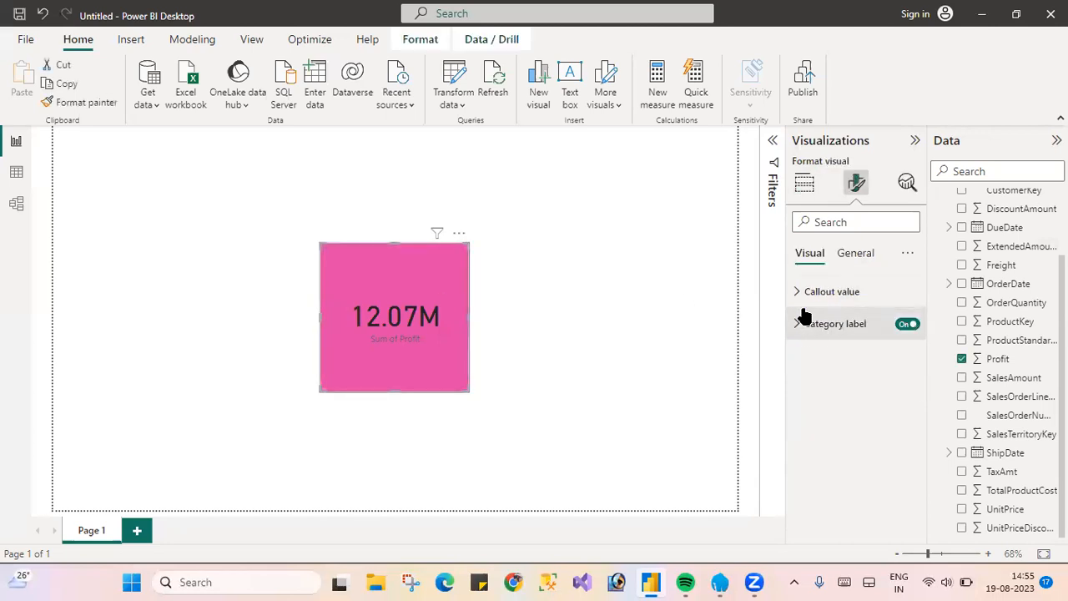
click(853, 259)
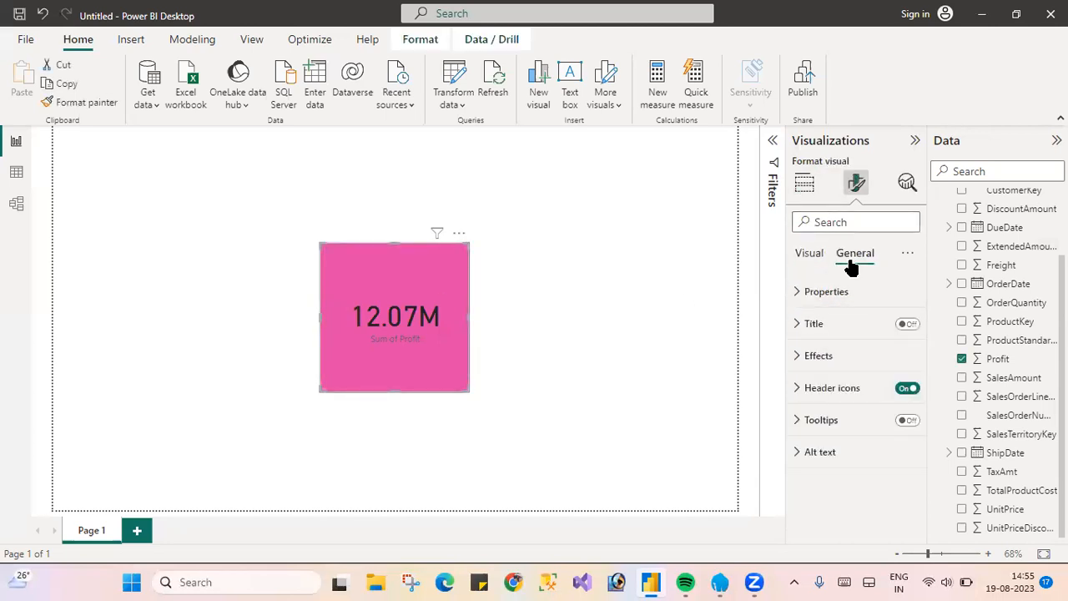
click(798, 357)
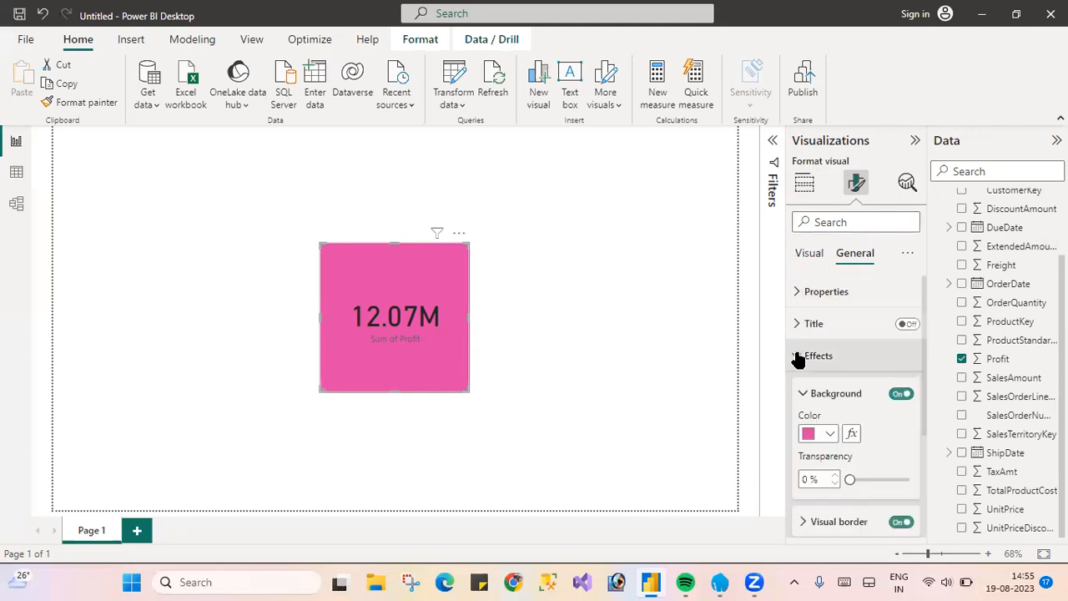
scroll(842, 405, down, 1)
scroll(847, 461, down, 1)
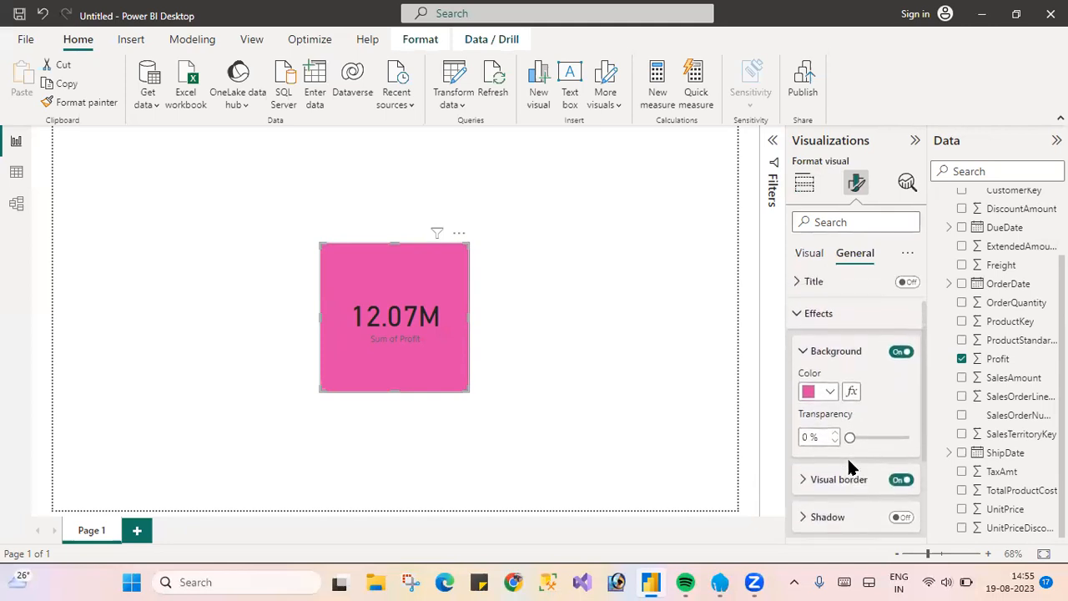
click(860, 395)
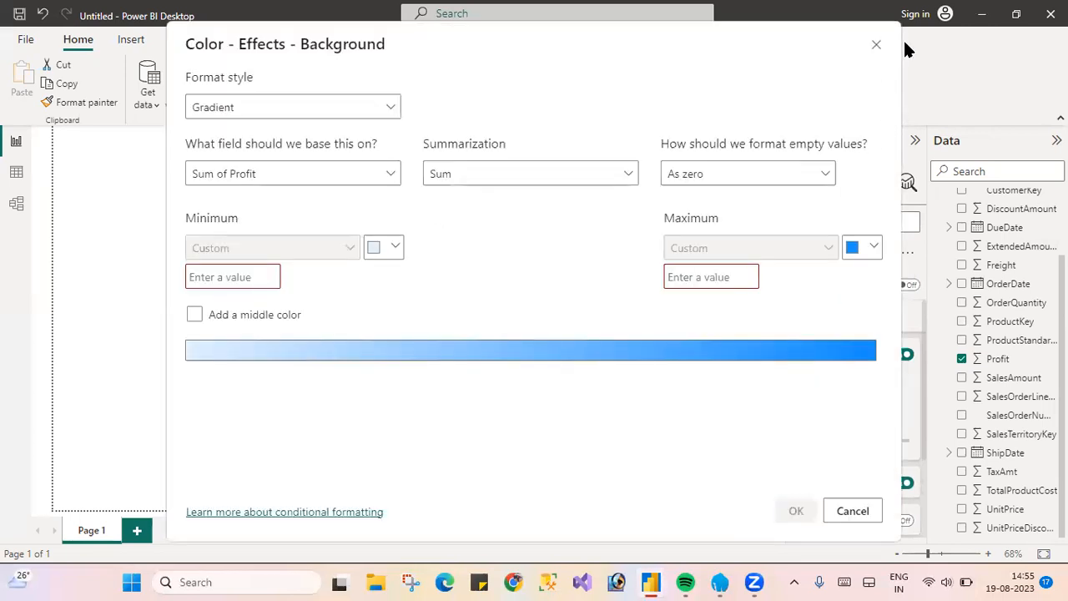
click(877, 47)
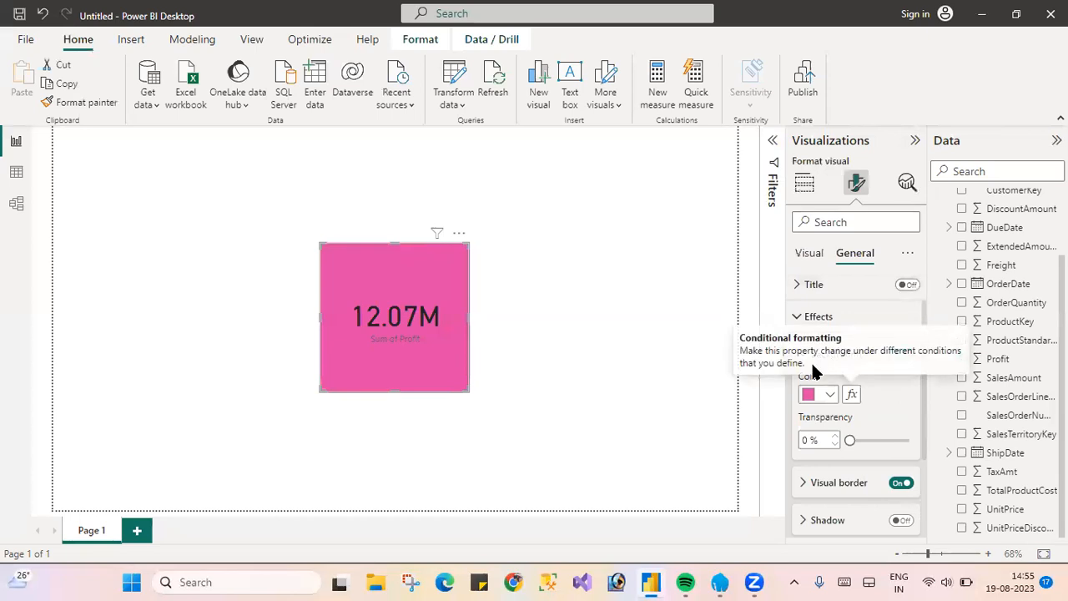
scroll(869, 457, up, 1)
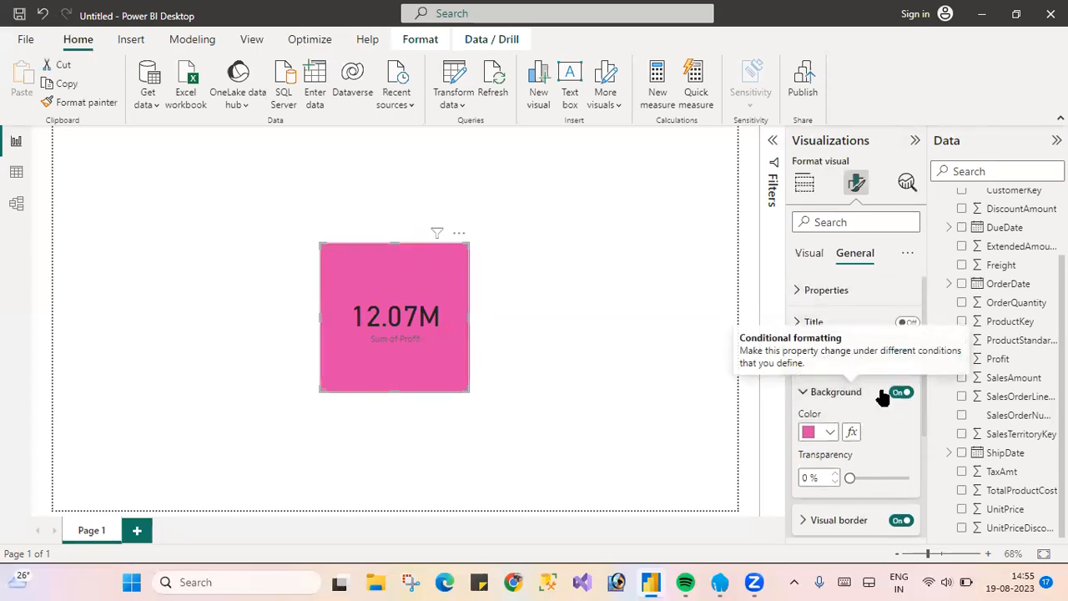
Turn on the Profit card's shadow effect and move the card to the upper-left corner of the report page
click(807, 399)
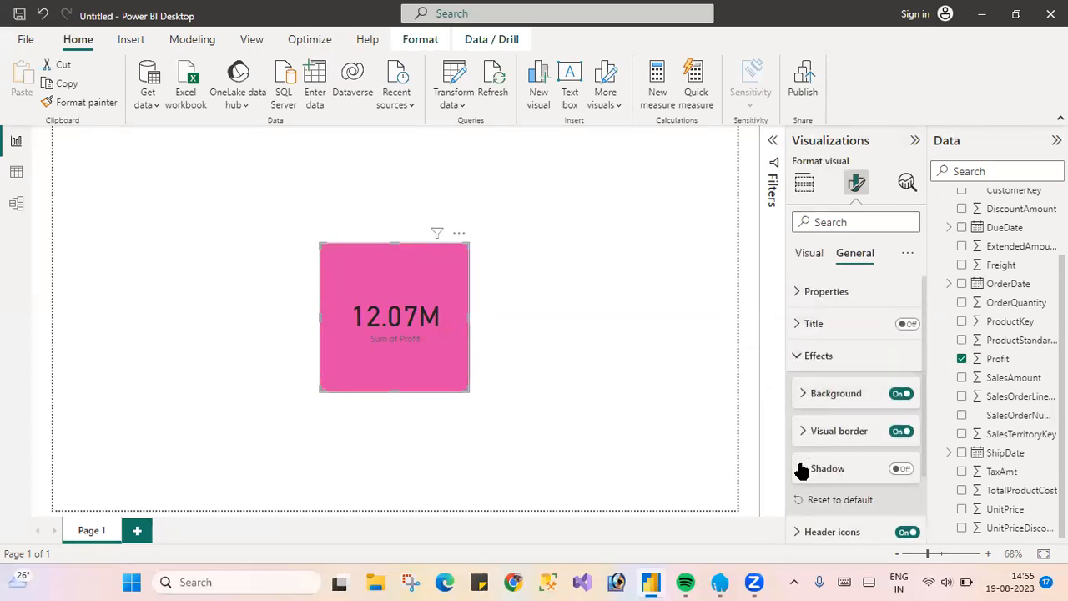
click(802, 471)
scroll(807, 472, down, 1)
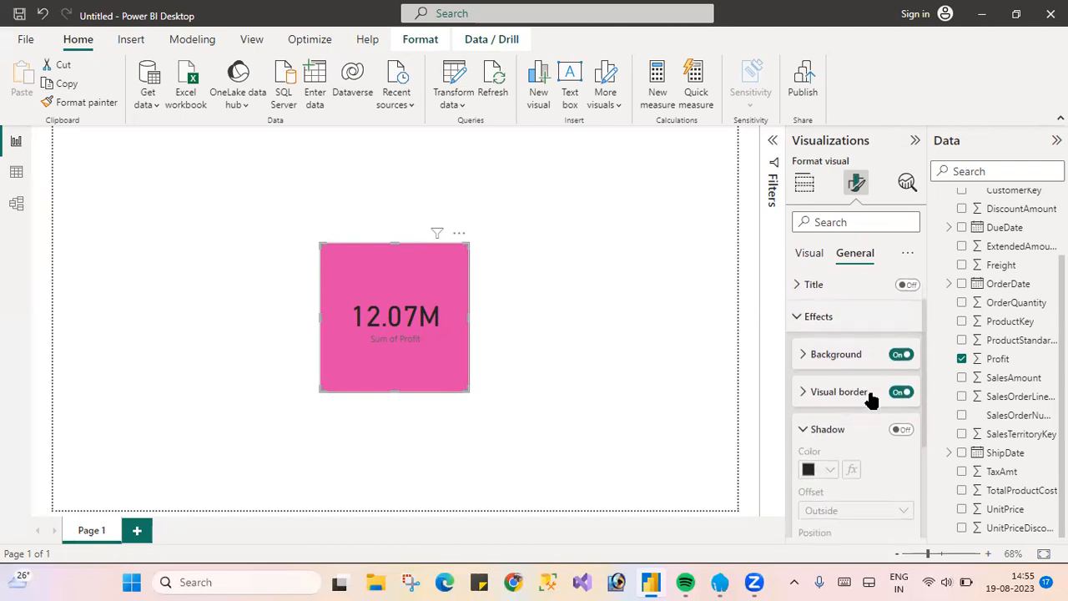
click(901, 430)
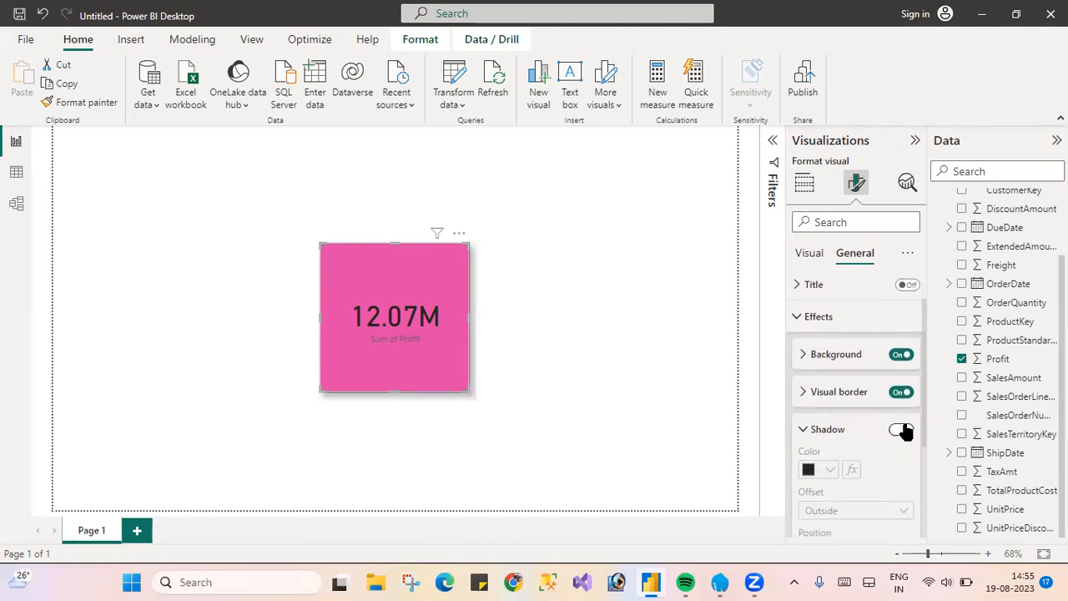
drag(440, 337, 169, 214)
click(385, 301)
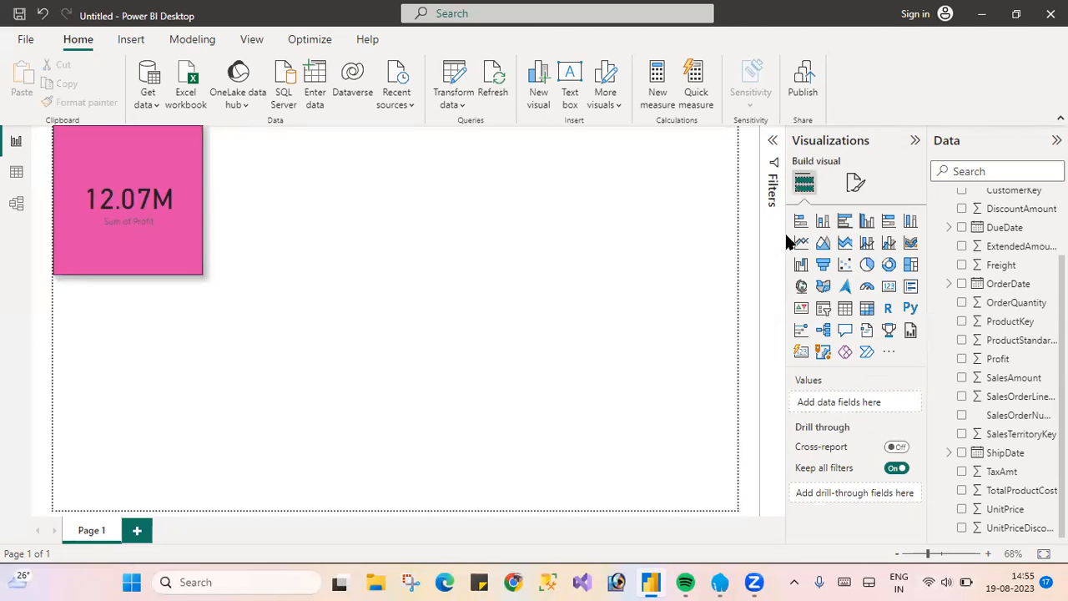
Set the color of the Profit card's callout value to white
click(853, 185)
click(84, 222)
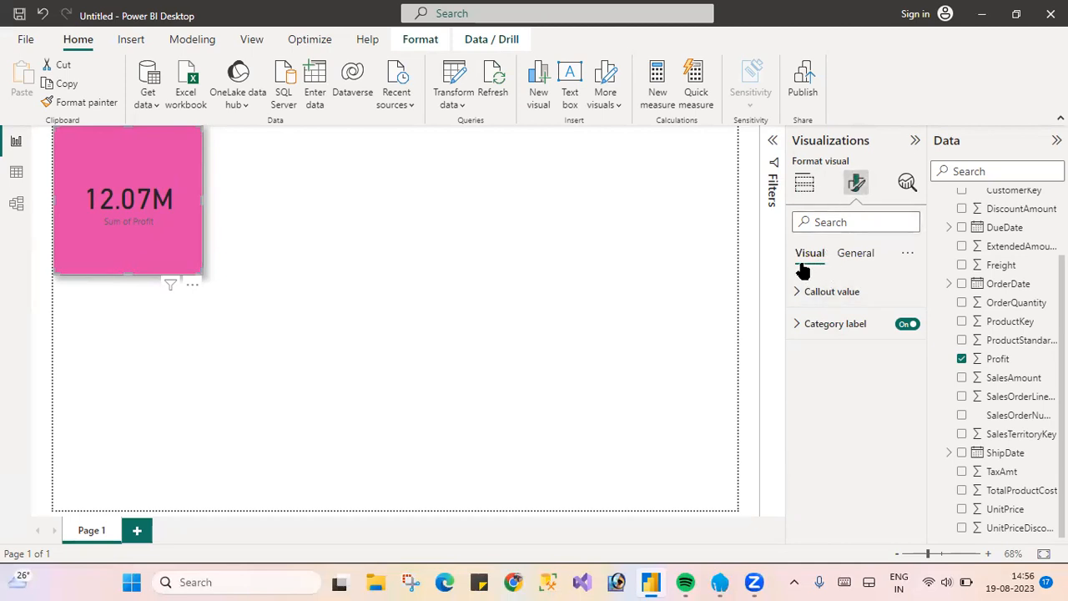
click(798, 298)
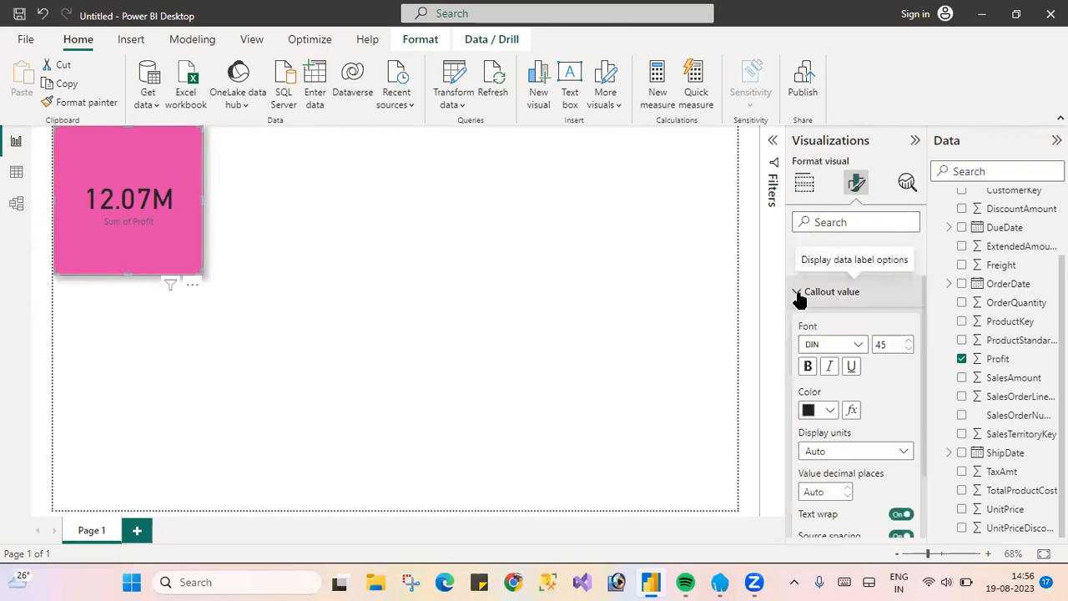
scroll(843, 340, down, 2)
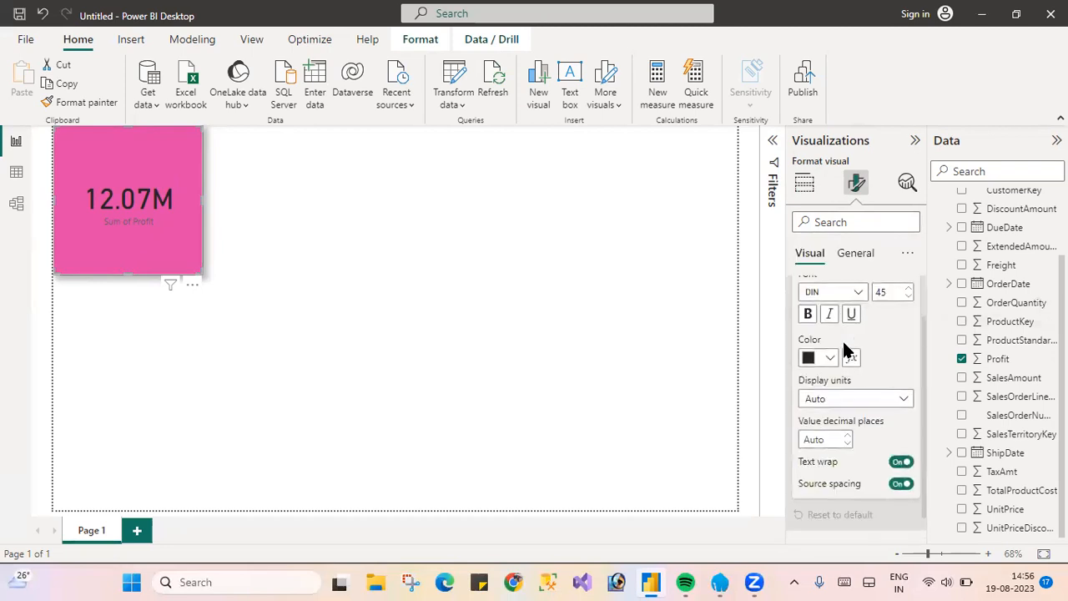
click(830, 358)
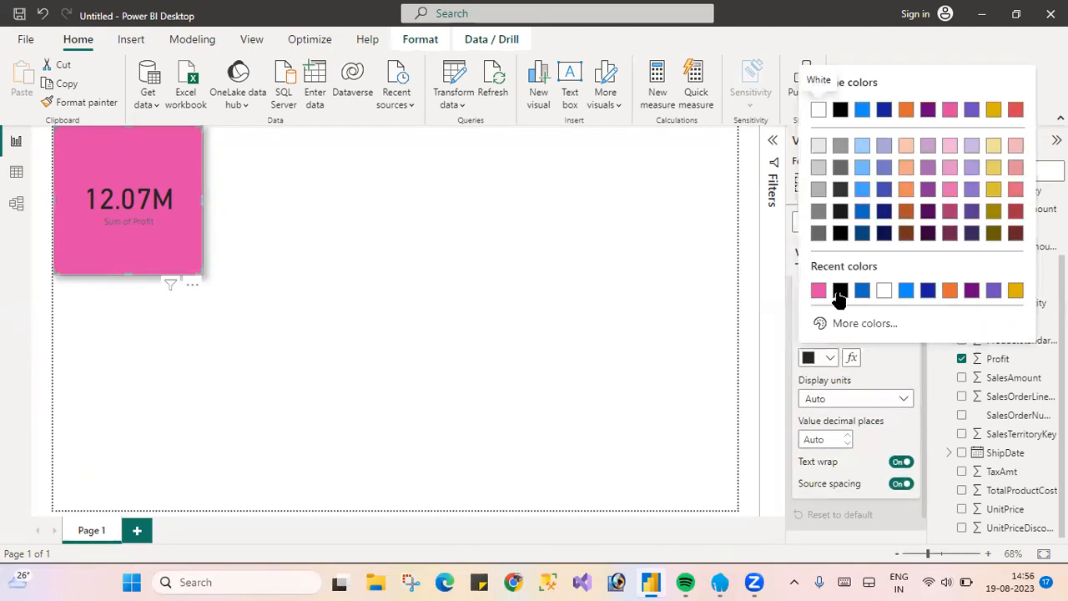
click(883, 290)
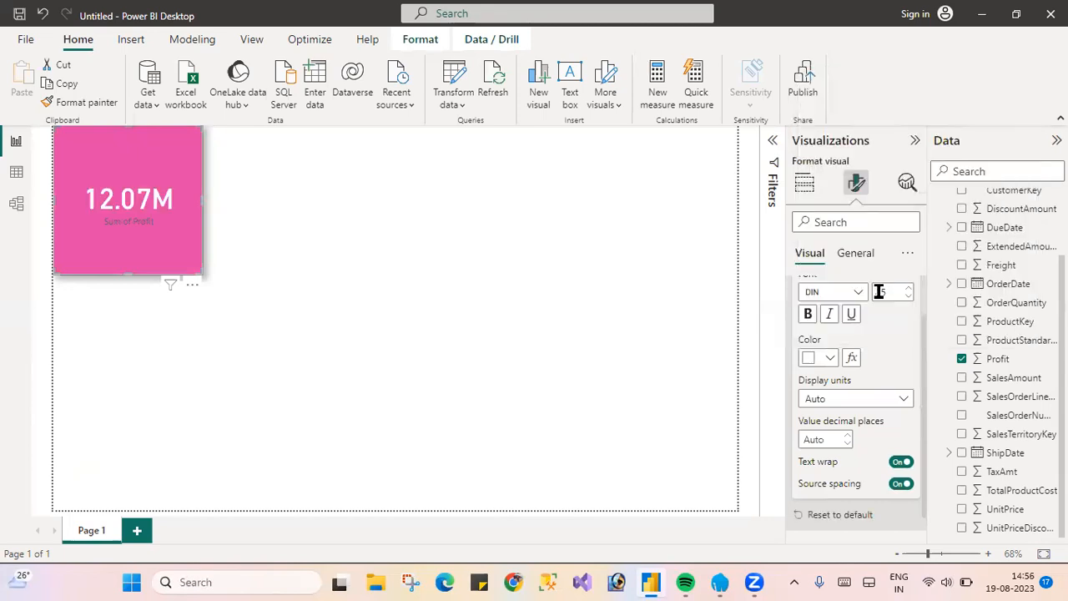
click(834, 357)
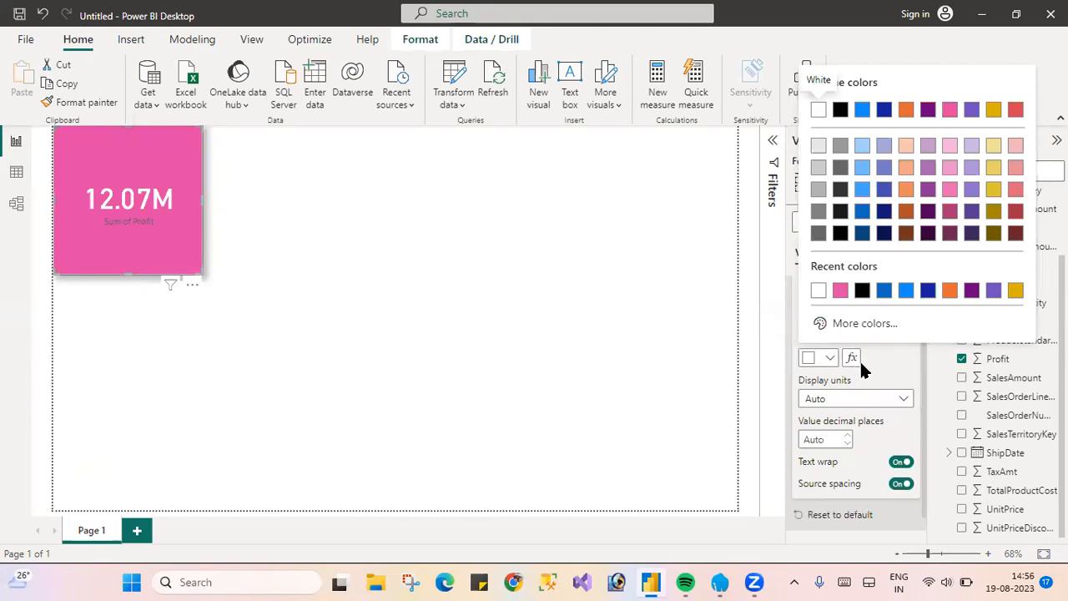
click(860, 361)
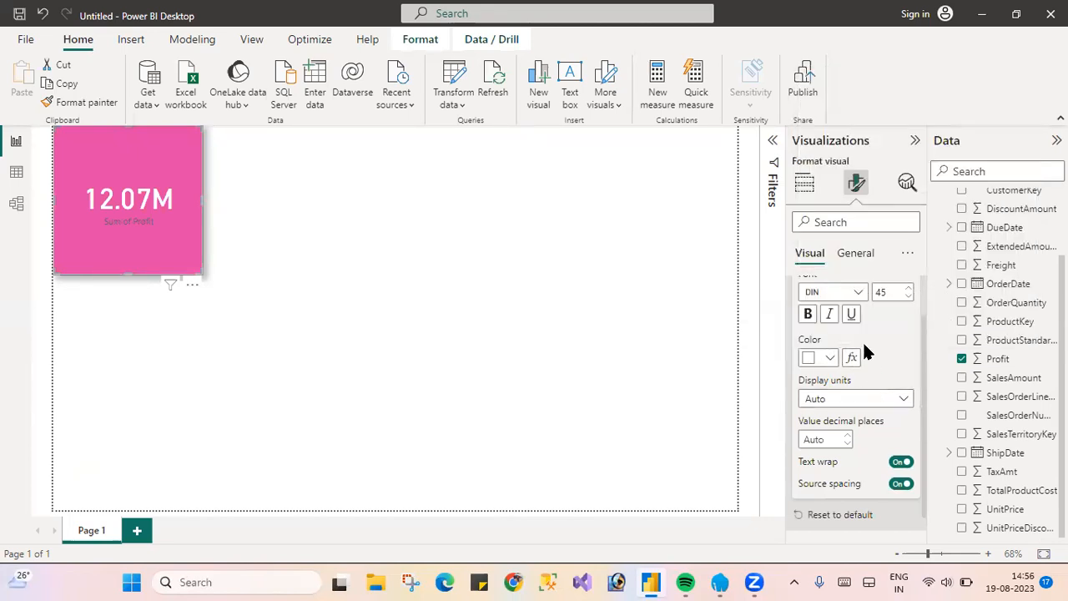
Make the Profit card's callout value bold and italic, and try the underline before removing it again
click(808, 321)
click(829, 321)
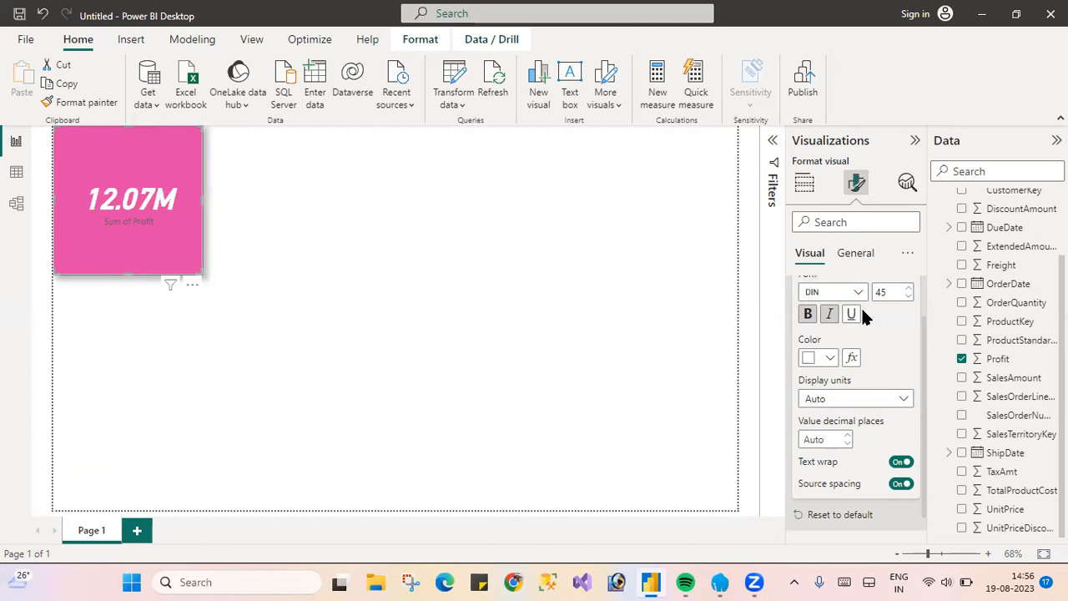
click(851, 316)
click(851, 316)
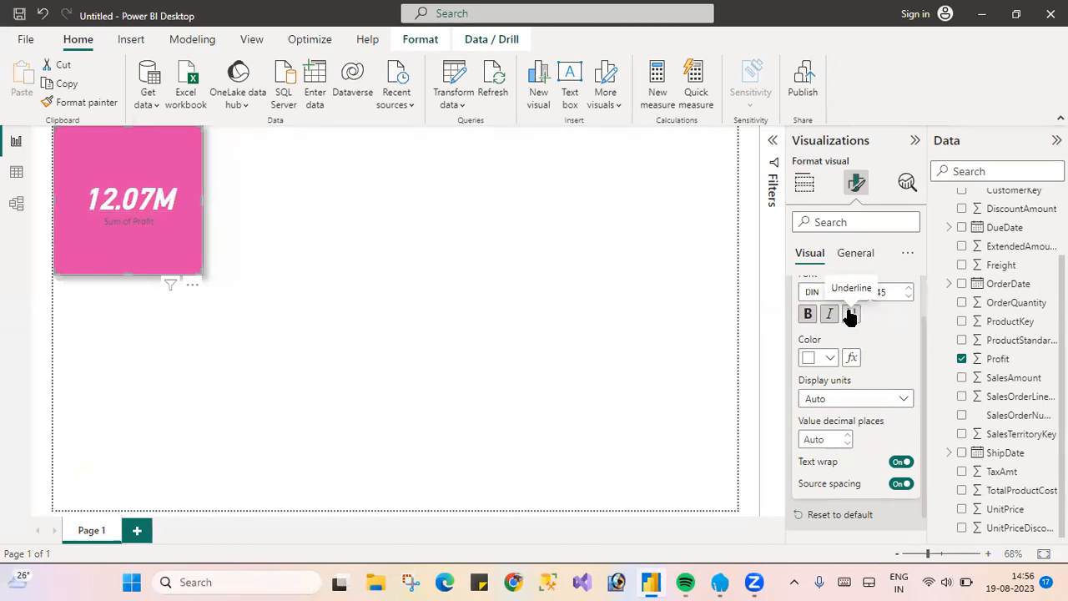
Try the Comic Sans MS font on the Profit card's callout value
scroll(847, 313, up, 1)
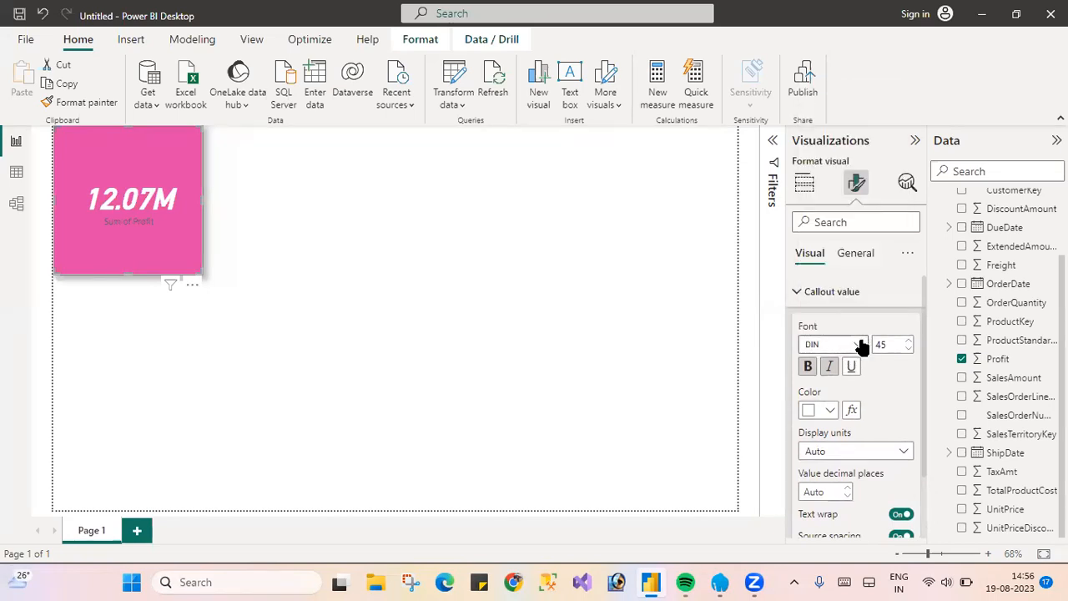
click(859, 345)
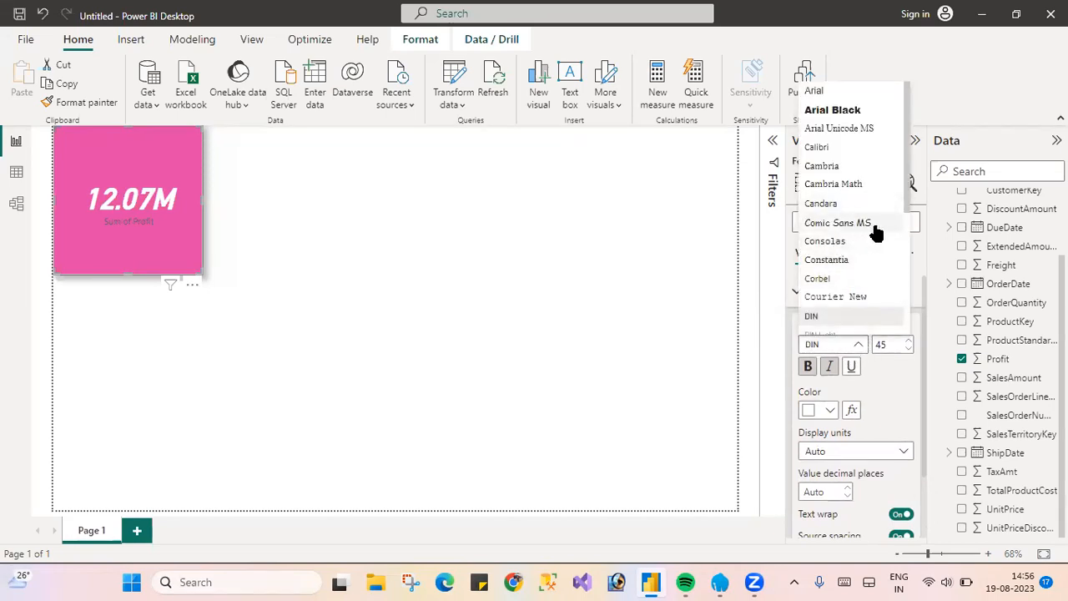
click(885, 225)
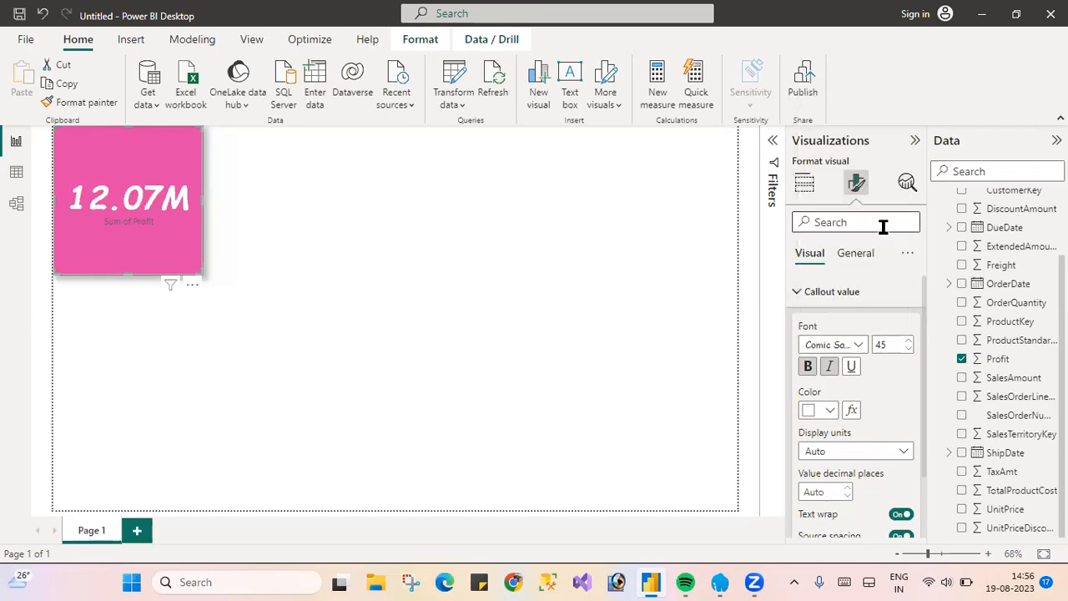
Set the font of the Profit card's callout value to Segoe UI Bold
click(859, 346)
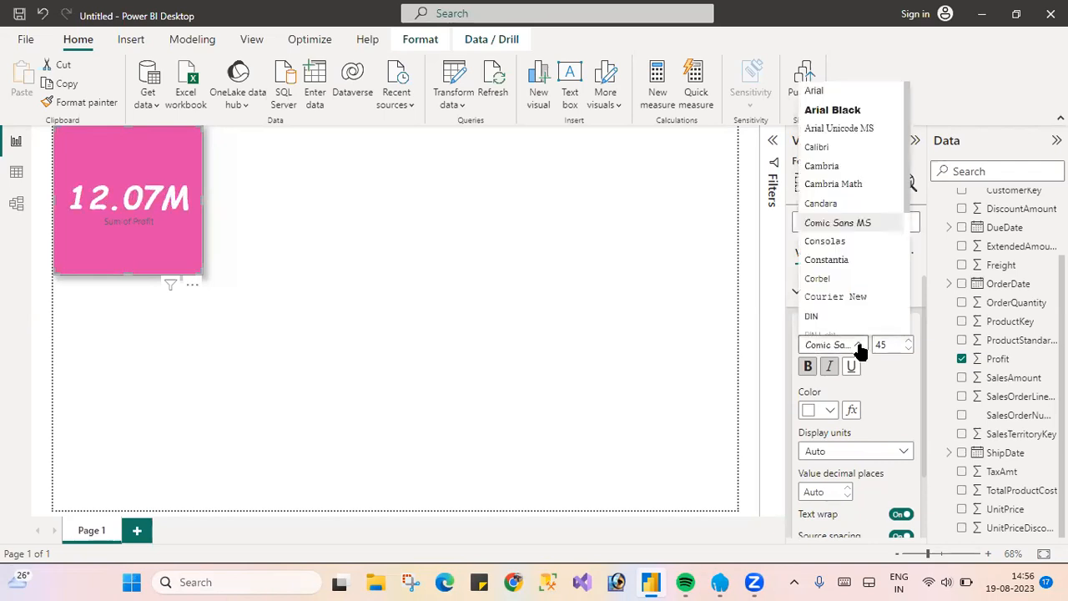
scroll(839, 280, down, 3)
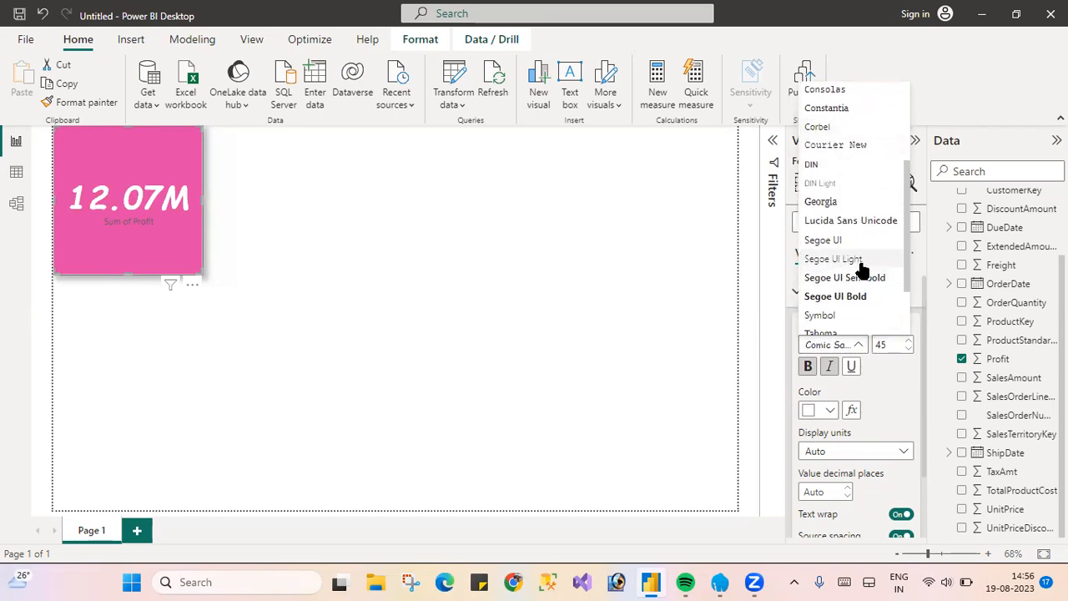
scroll(863, 271, down, 1)
click(862, 249)
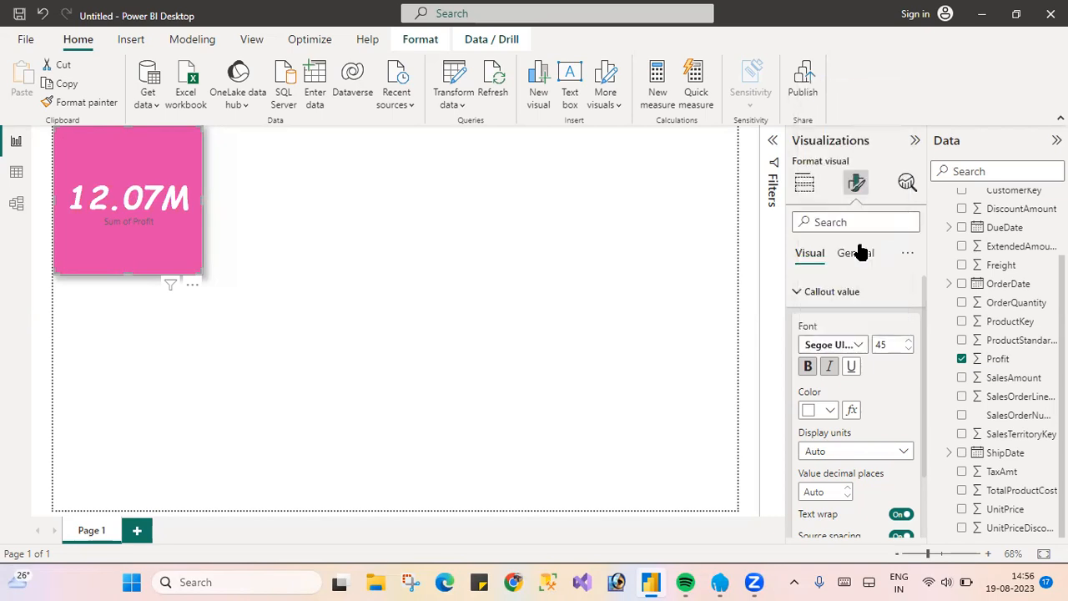
click(859, 347)
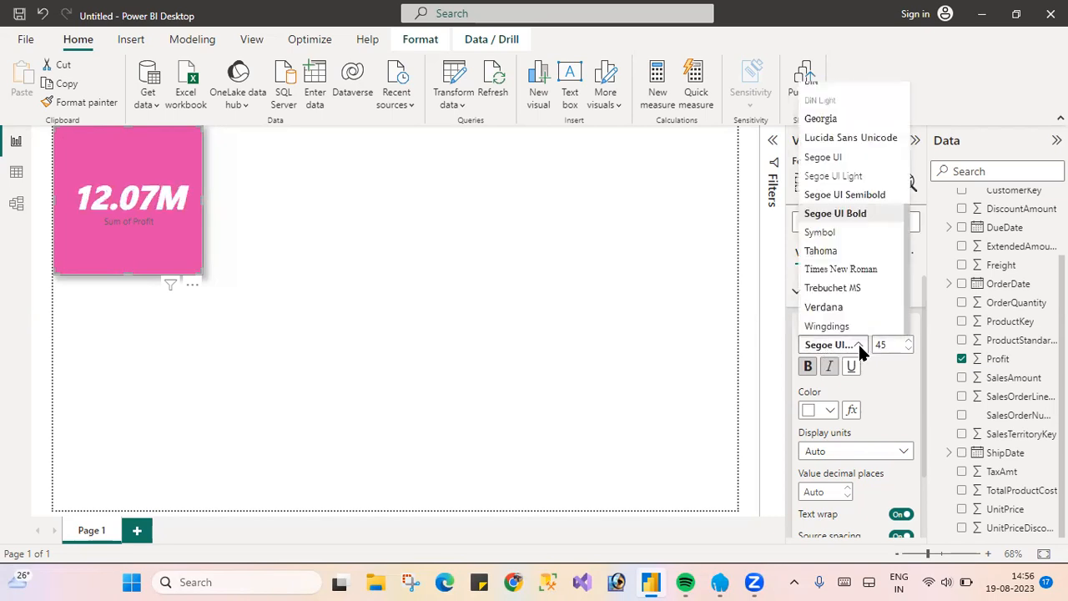
click(844, 349)
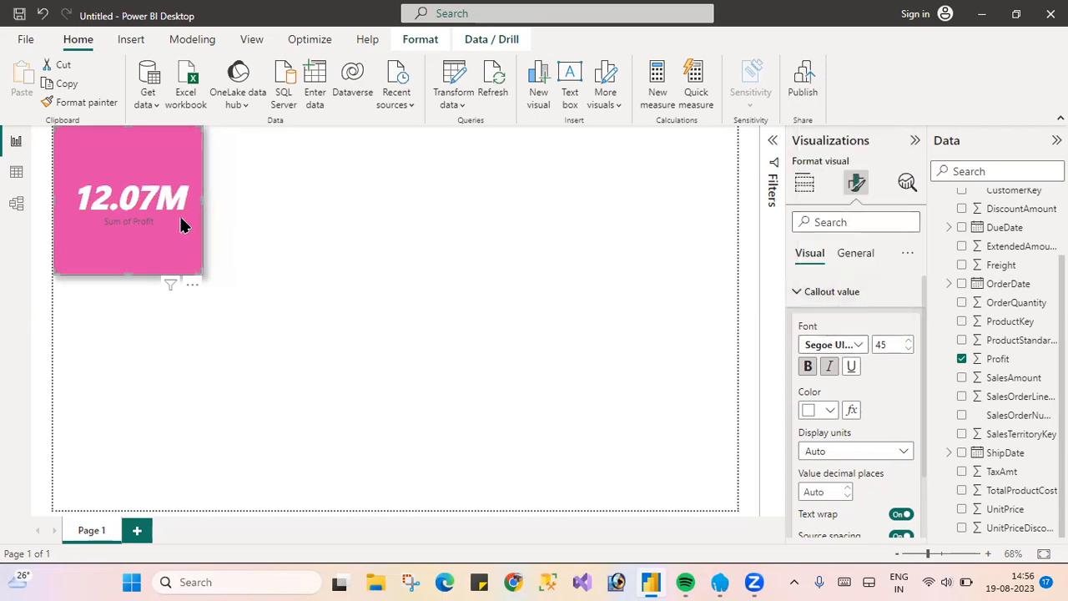
drag(186, 244, 181, 218)
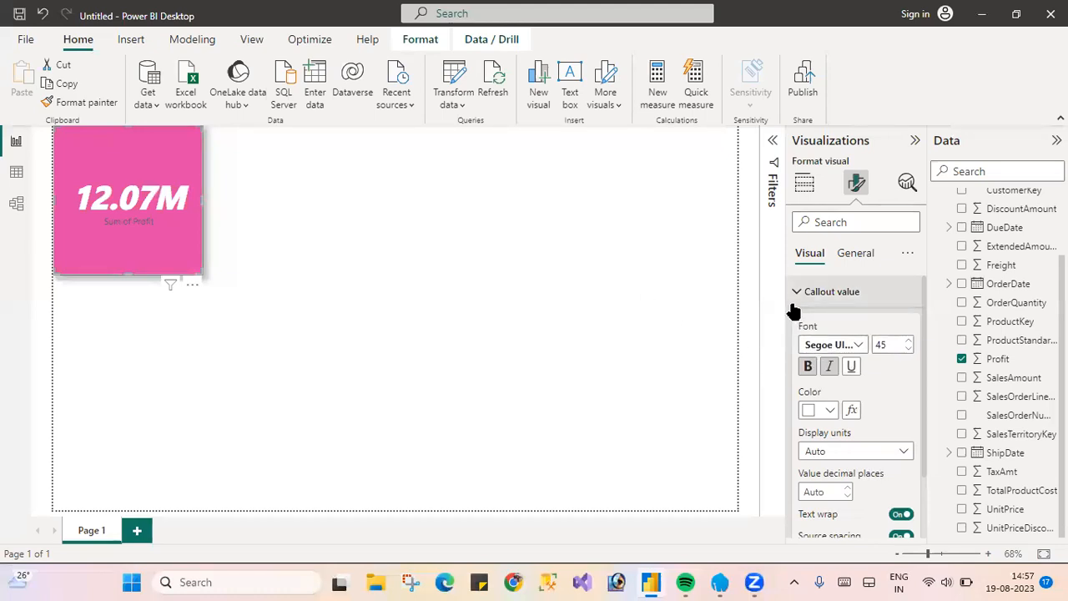
Expand the Profit card's category label settings and switch the label off and back on to compare
scroll(808, 316, down, 1)
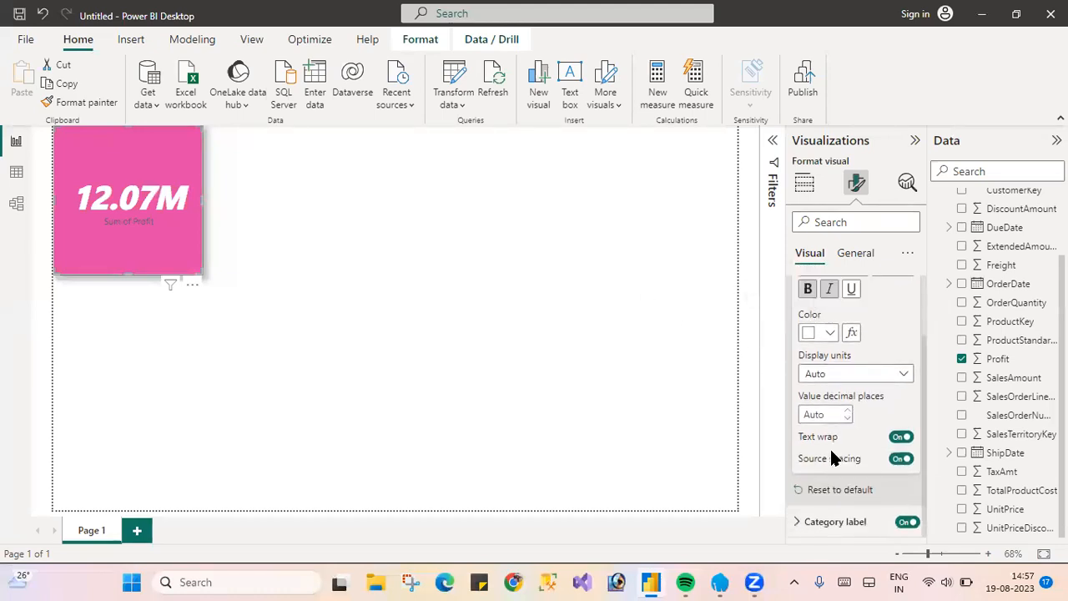
scroll(808, 316, up, 2)
click(801, 291)
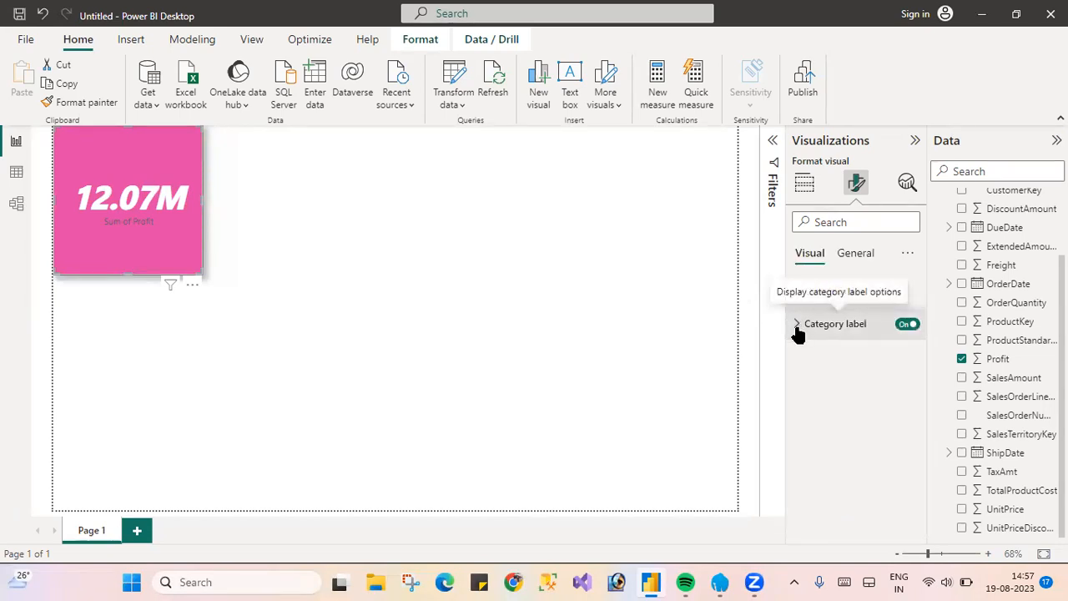
click(797, 326)
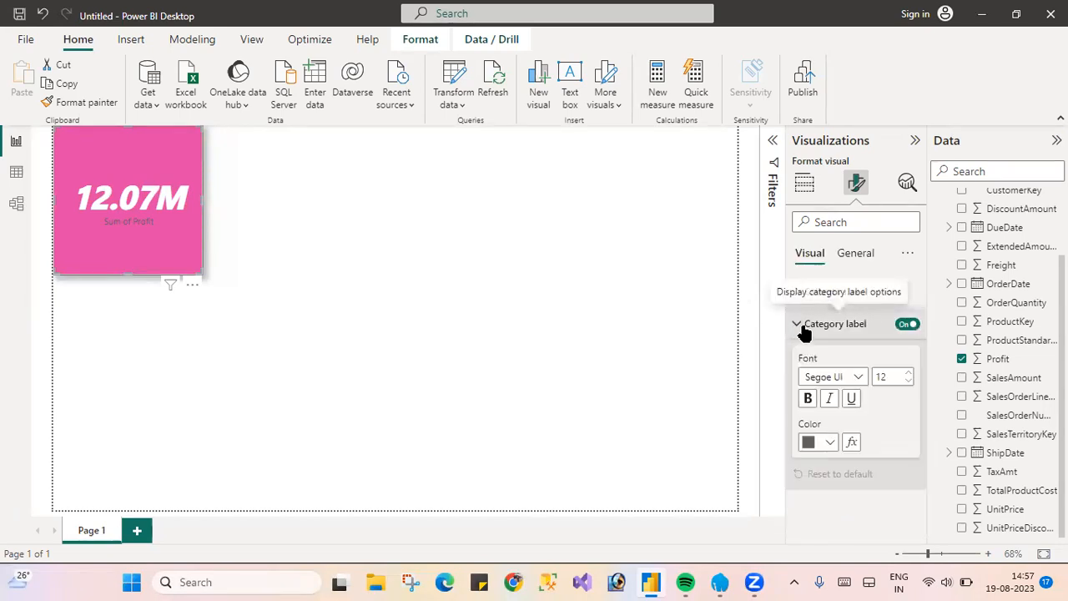
click(910, 325)
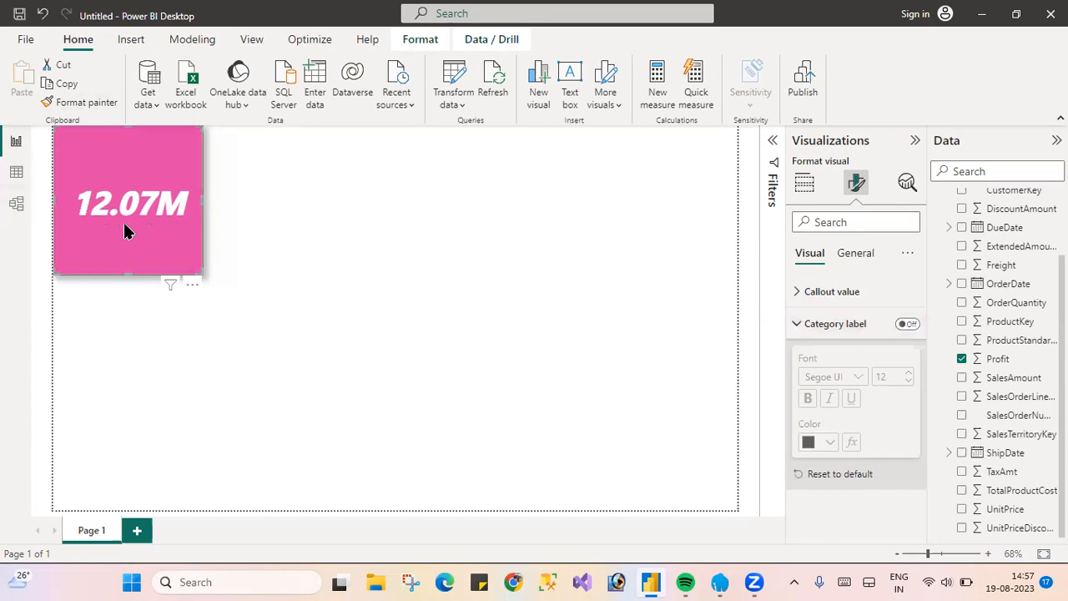
click(903, 328)
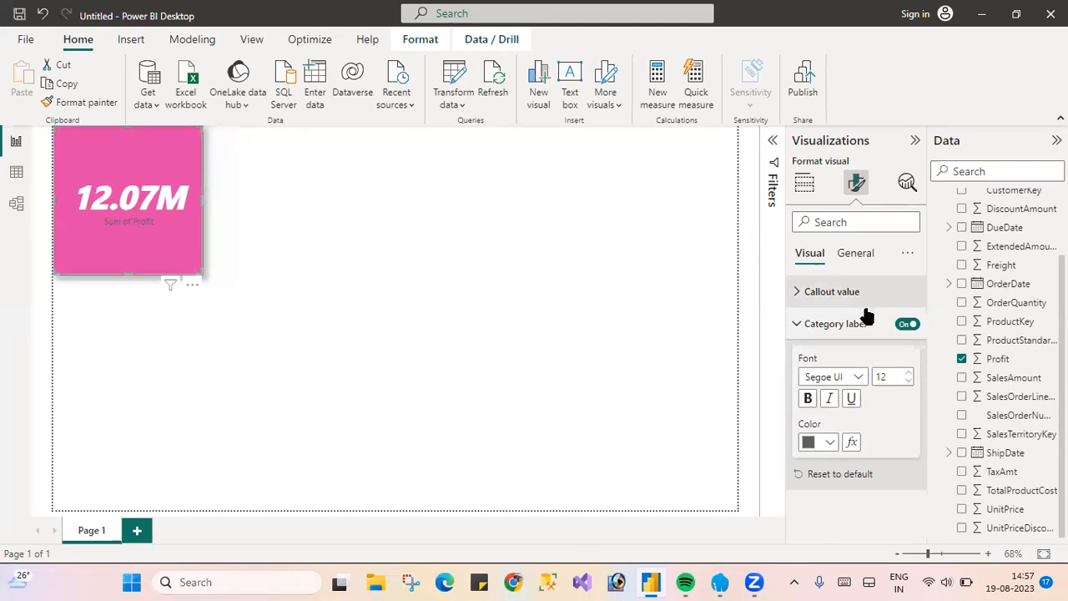
Set the Profit card's category label color to white and its font to Segoe UI Bold
click(830, 441)
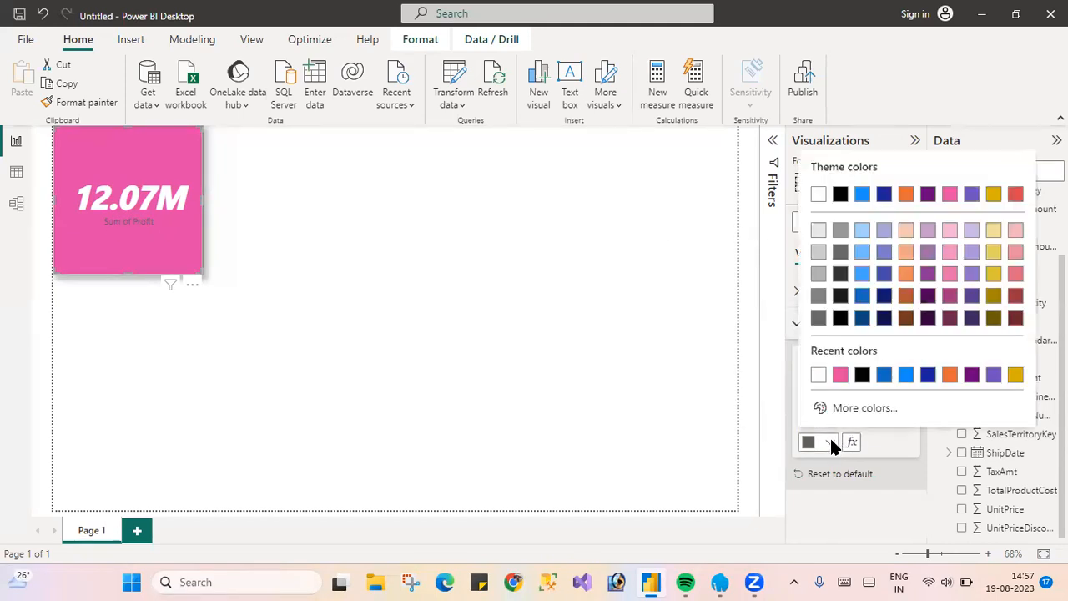
click(818, 377)
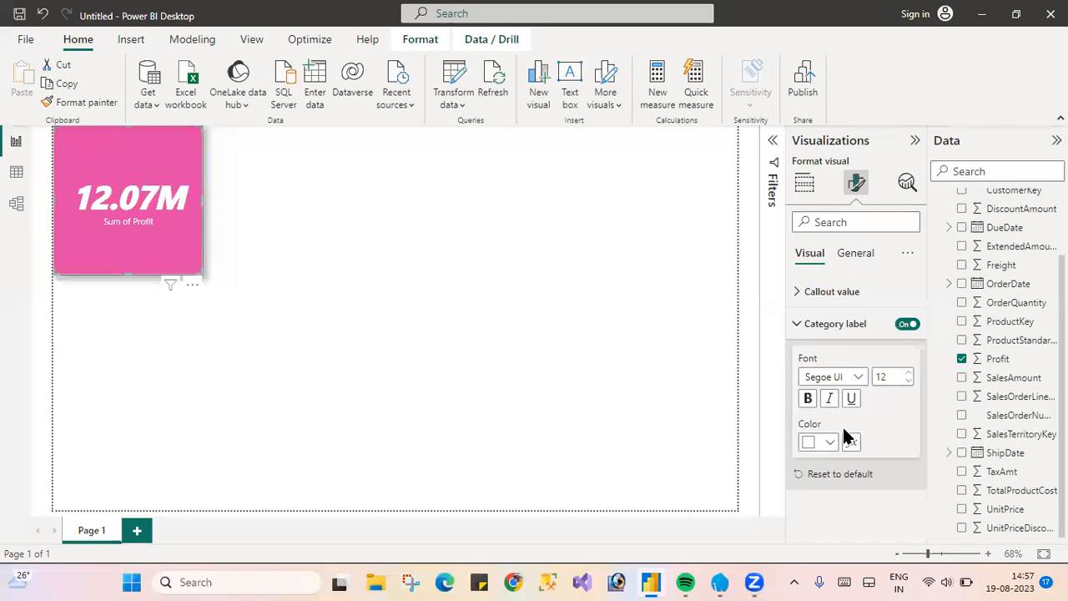
click(854, 377)
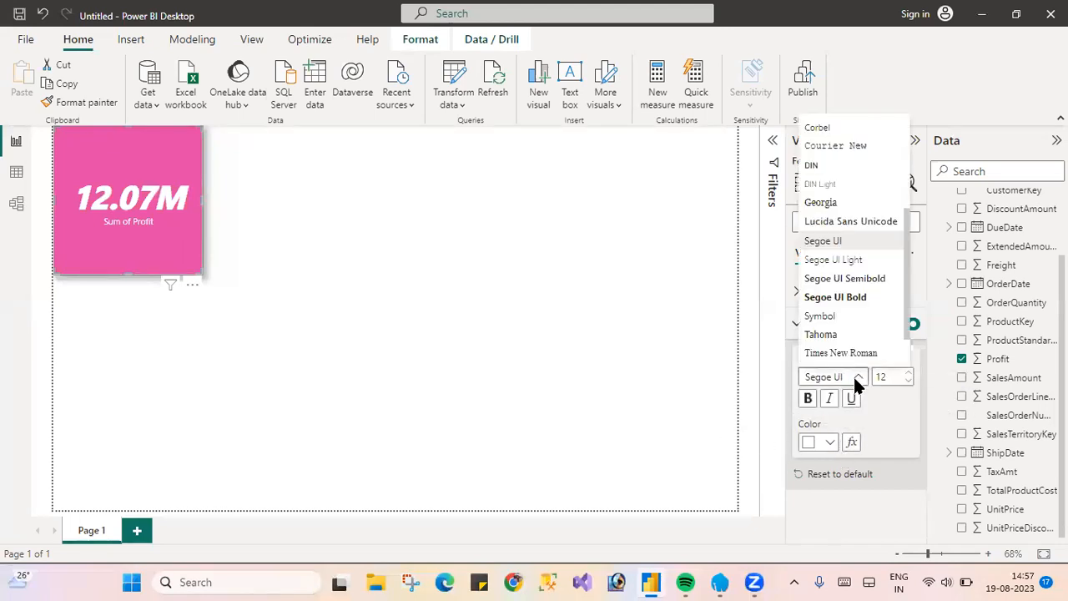
click(834, 301)
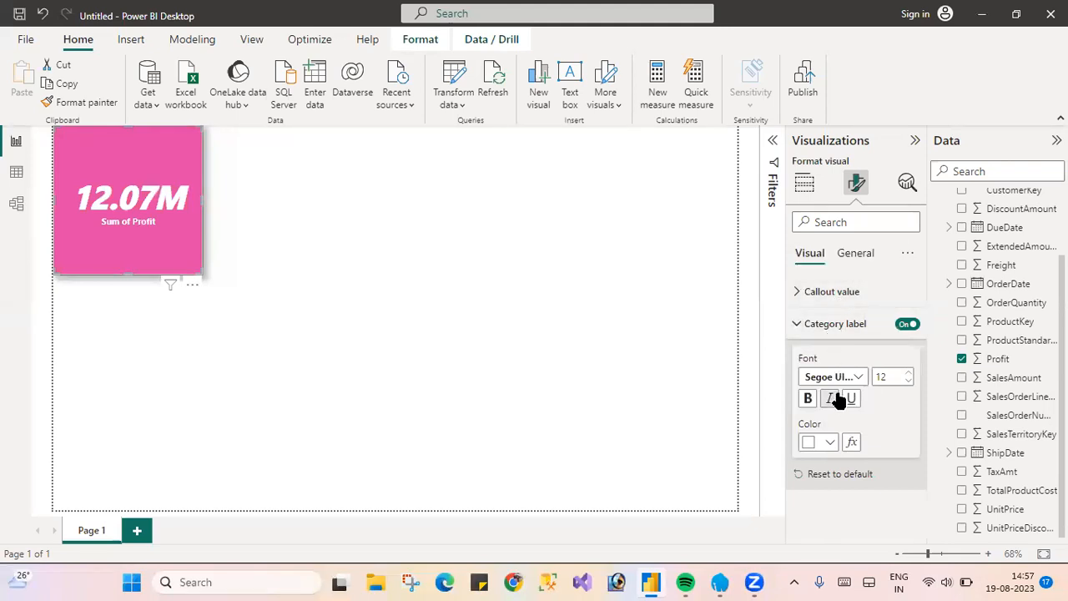
Try bold and italic styling on the Profit card's category label, remove both again, and collapse the label settings
click(808, 399)
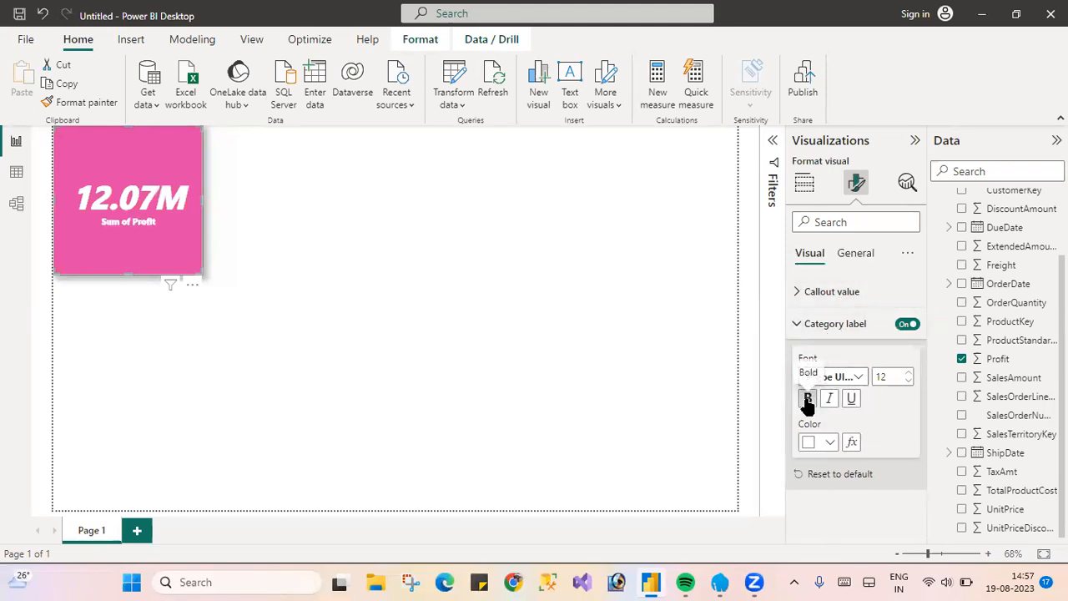
click(833, 403)
click(832, 401)
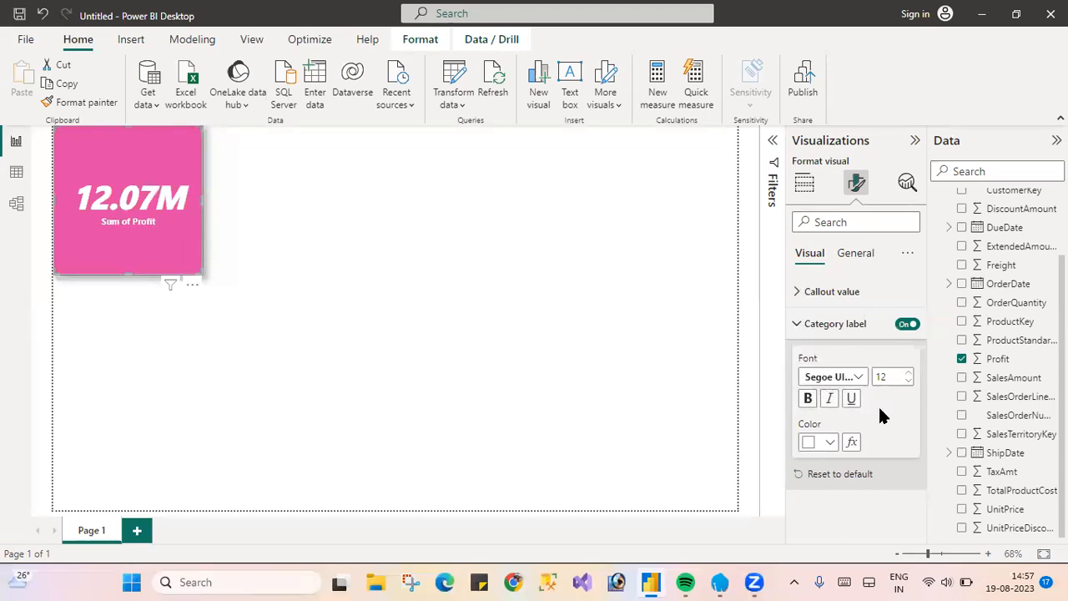
click(797, 324)
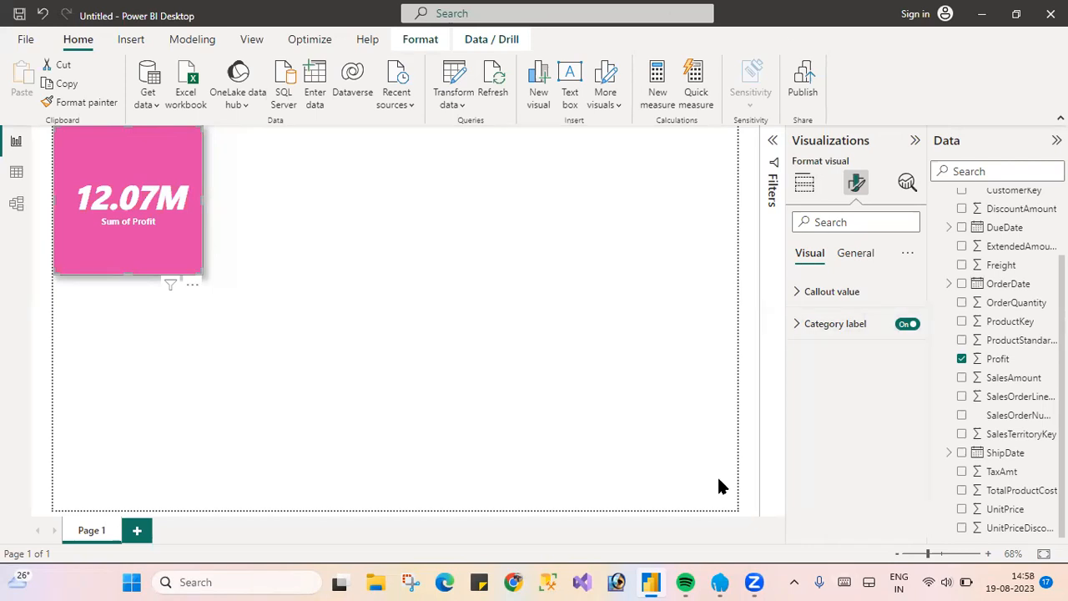
key(alt+q)
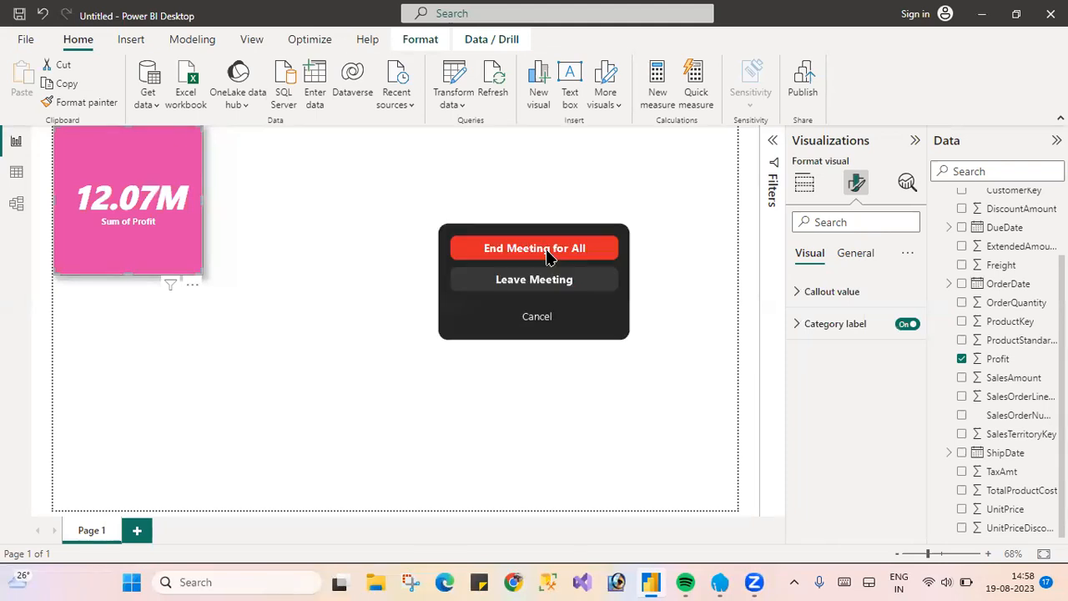